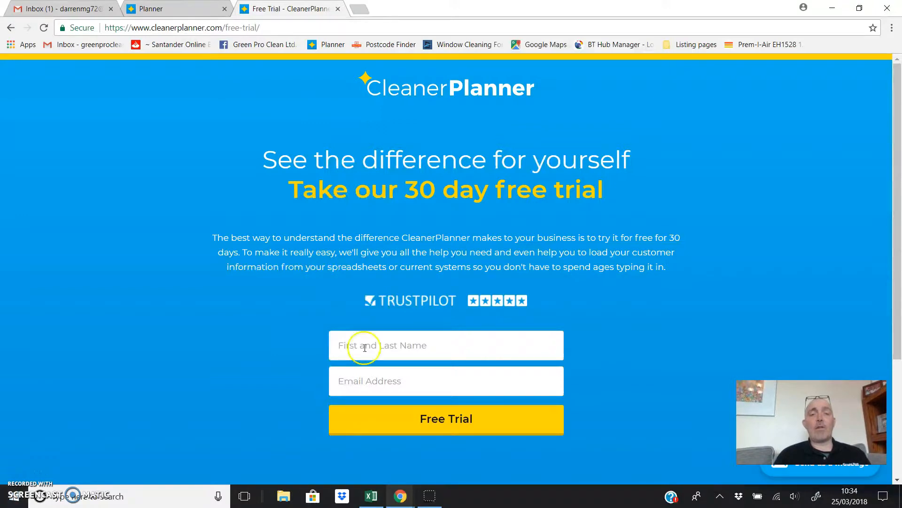
- Enter the owner's full name and e-mail address on the trial sign-up form
left_click(382, 334)
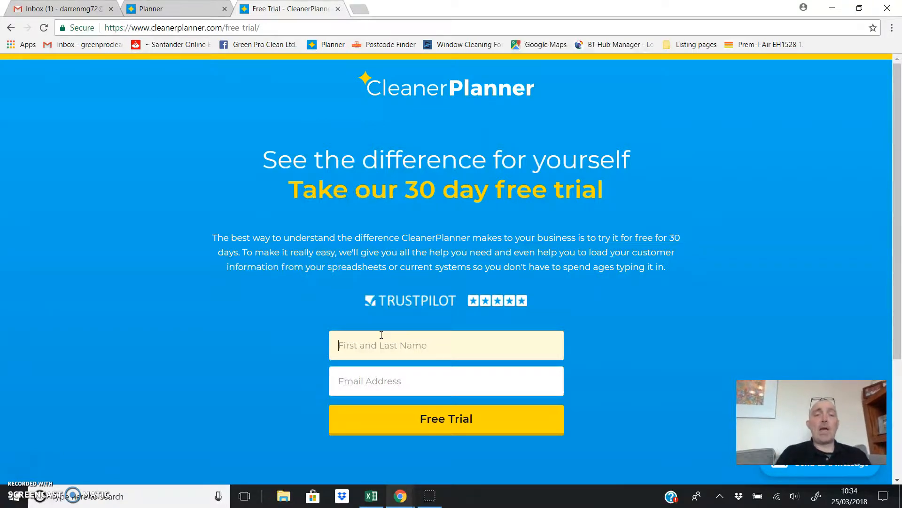
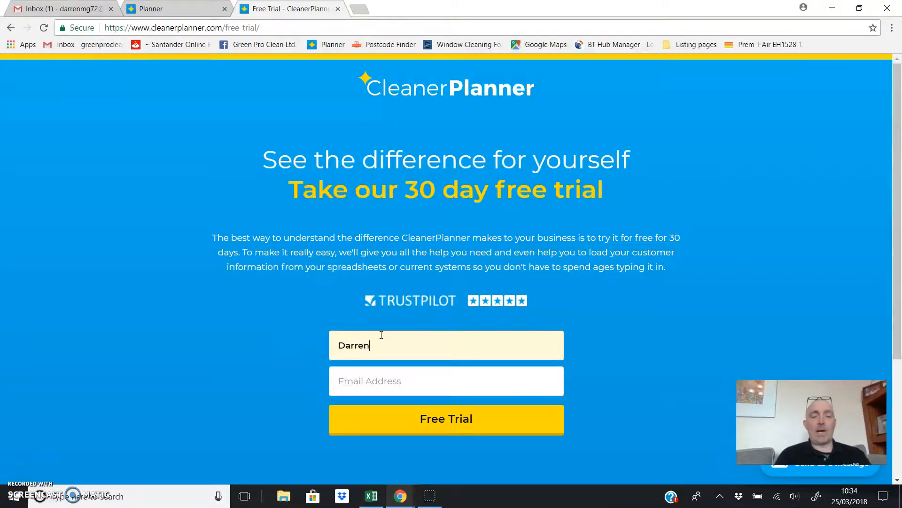
key("Tab")
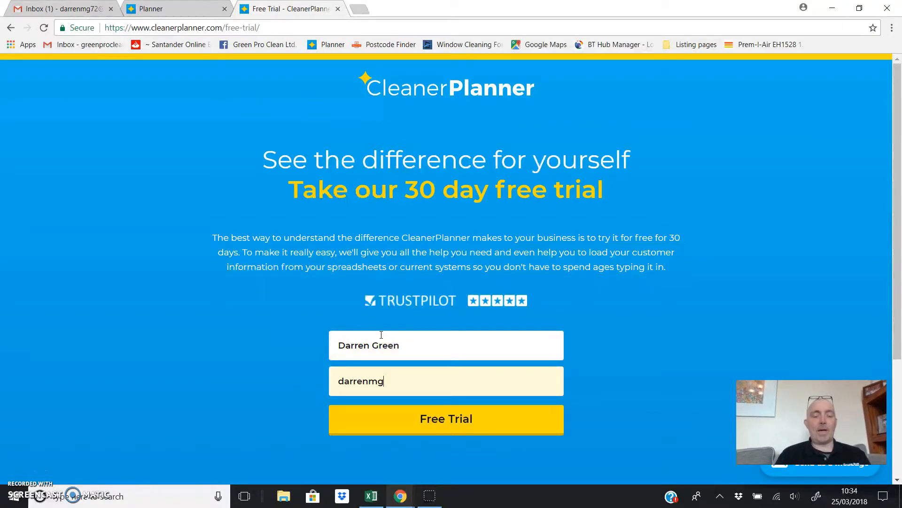
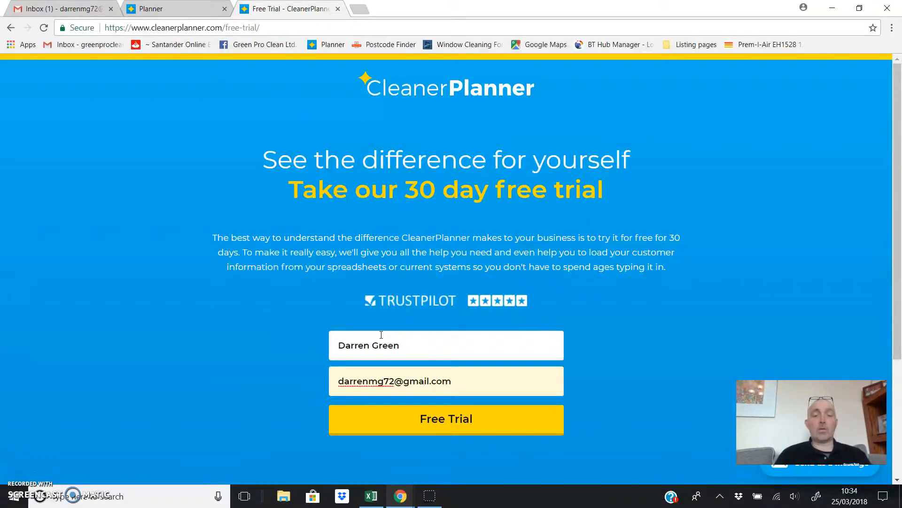
- Close the trial page, set the business name to 'Darrens Window Cleaning' and enter the account password
left_click(338, 9)
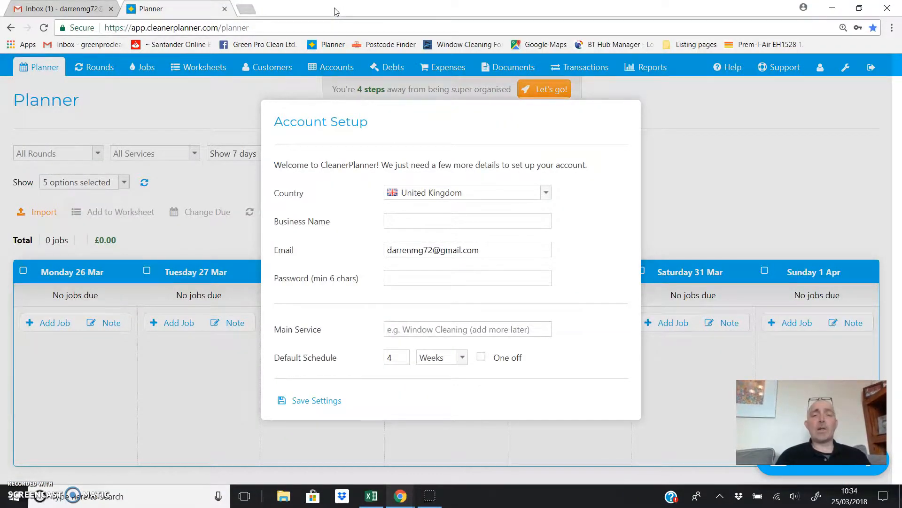
left_click(443, 220)
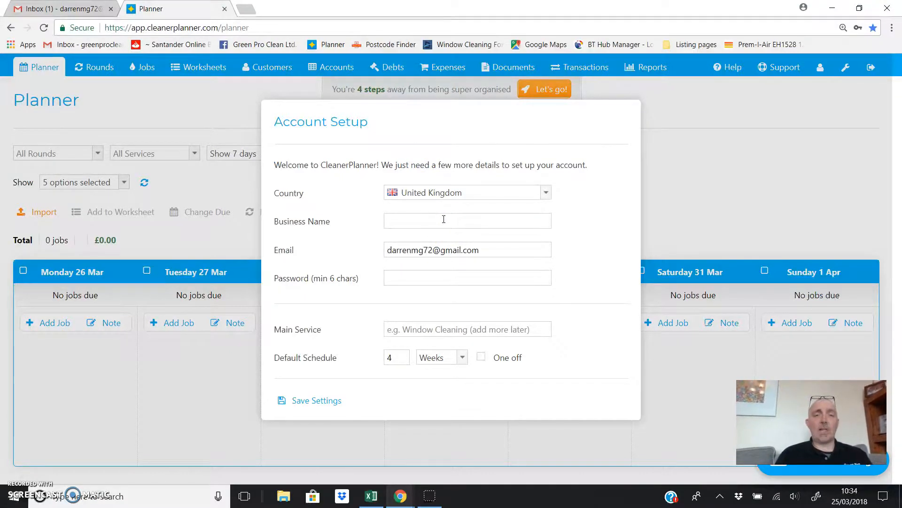
type("Darren ")
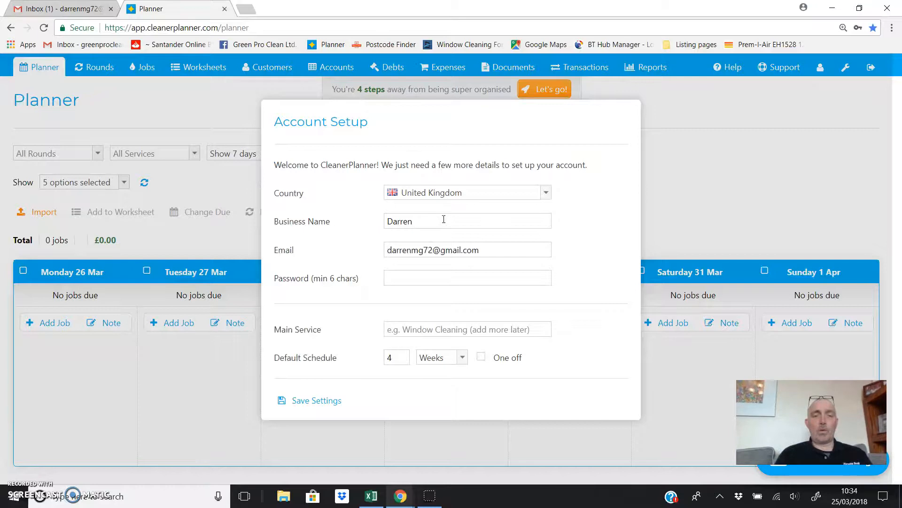
type("s Wi")
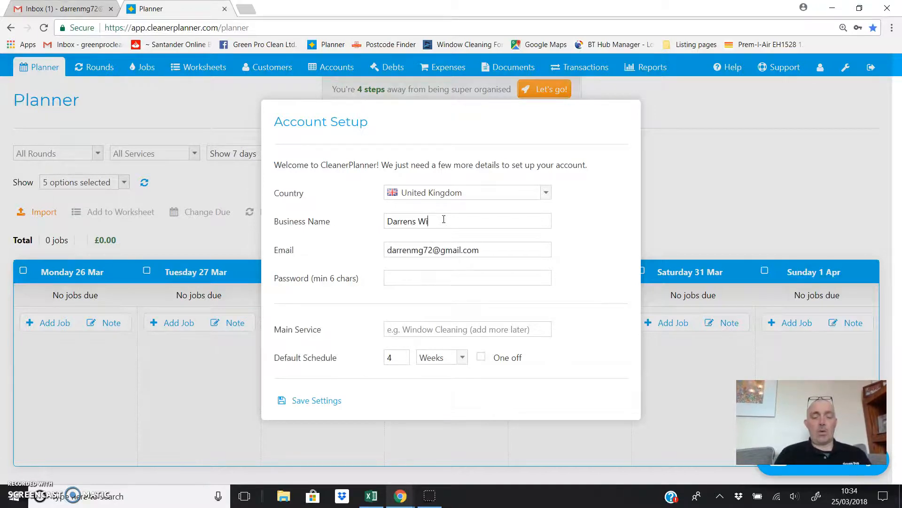
type("ndow Celan")
key("BackSpace")
key("BackSpace")
key("BackSpace")
key("BackSpace")
type("lea")
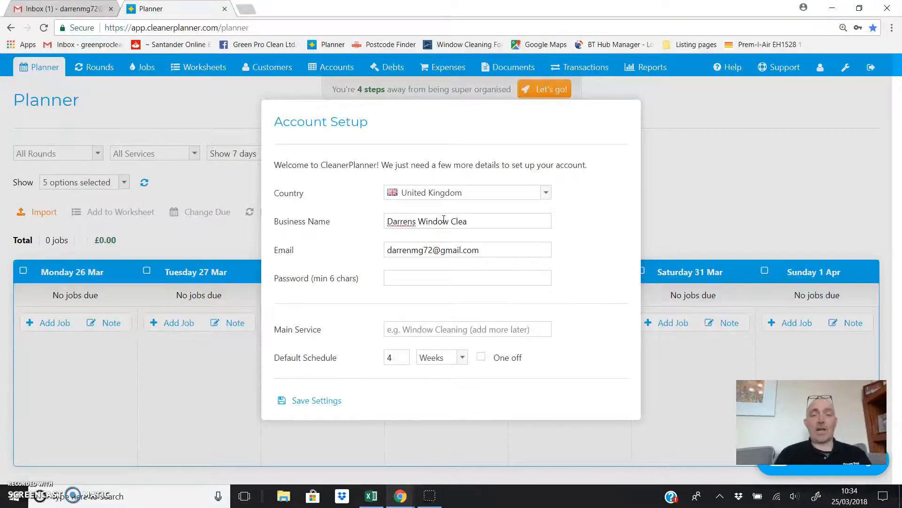
type("ning")
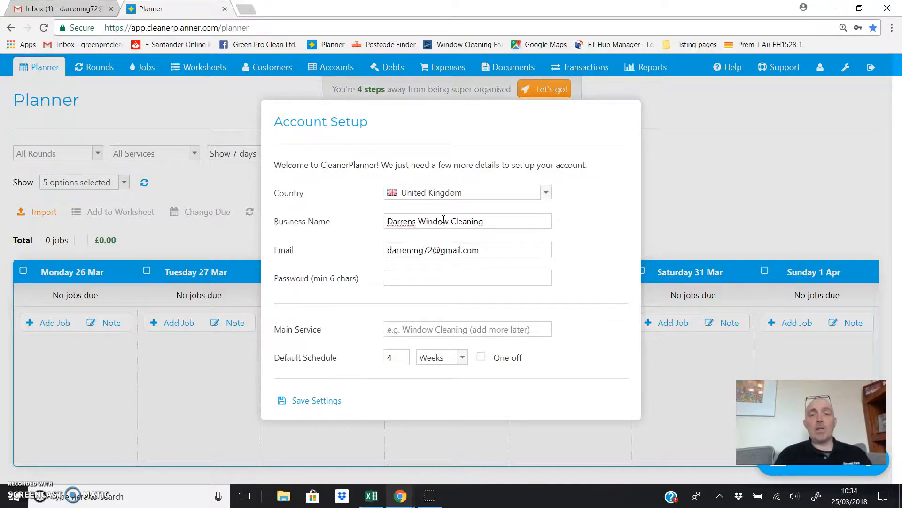
left_click(434, 277)
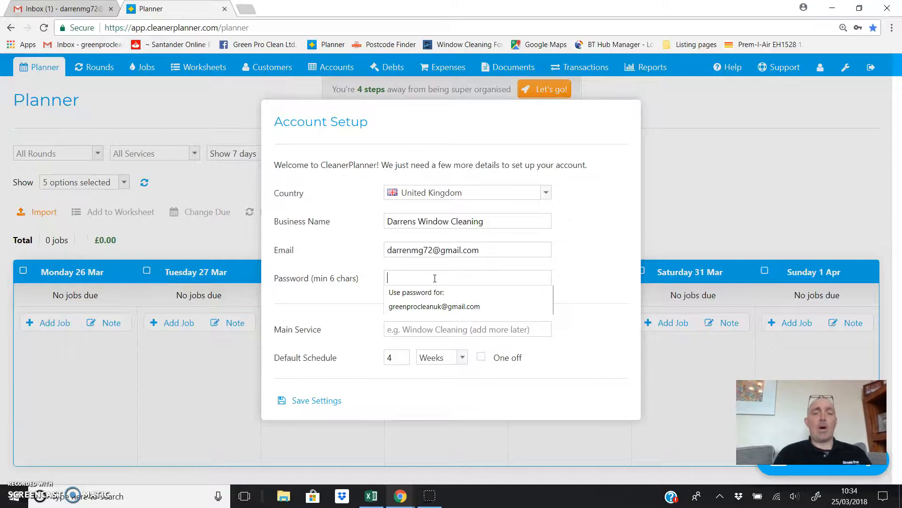
type("••••••••••••")
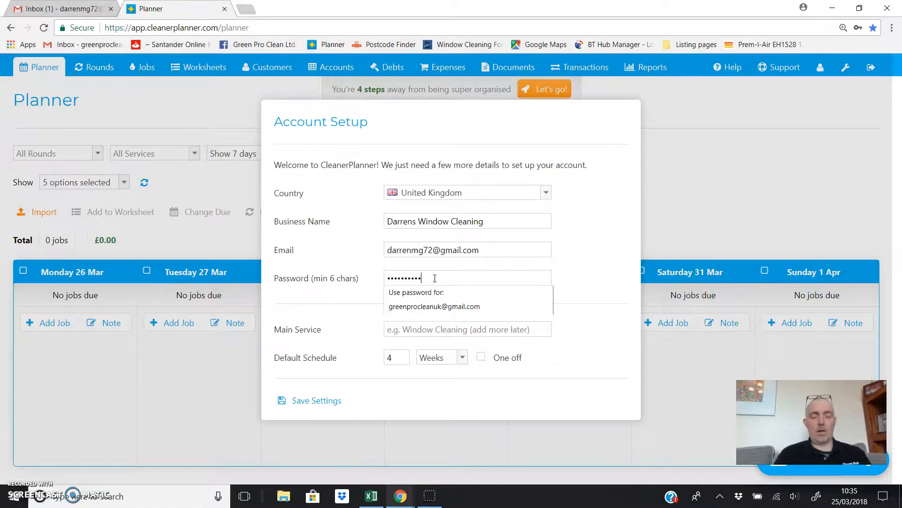
- Set the main service to 'Domestic Window Cleaning'
left_click(303, 295)
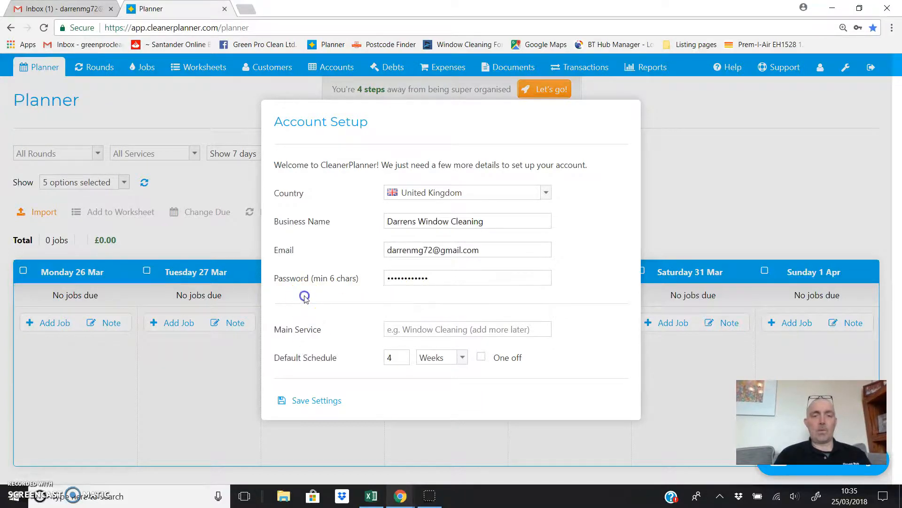
left_click(396, 329)
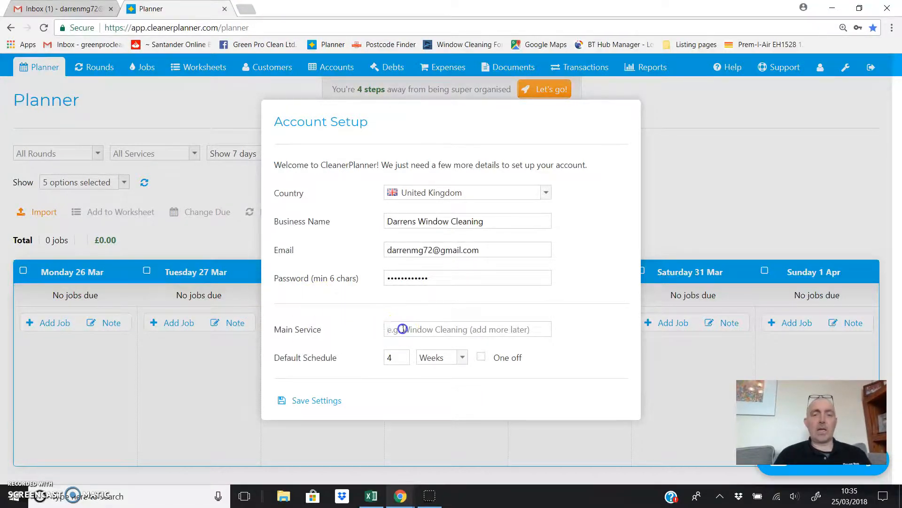
type("Win")
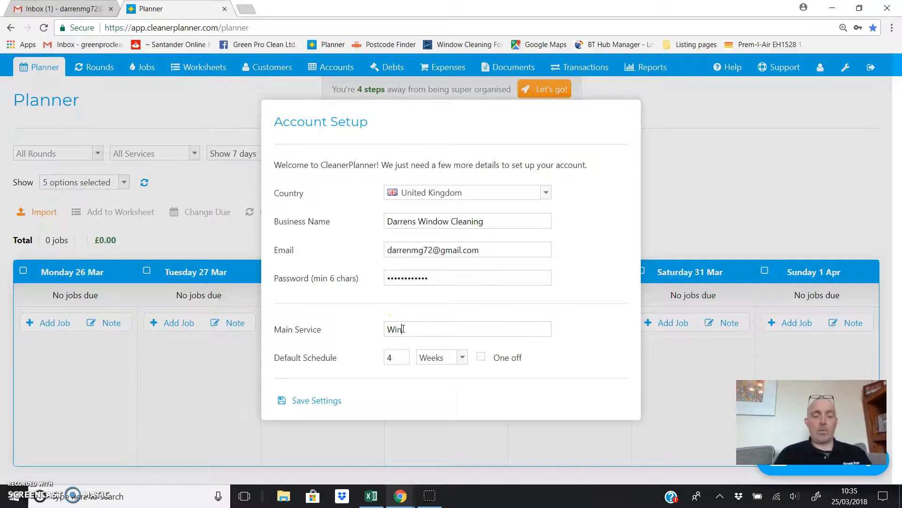
type("dow Cleaning")
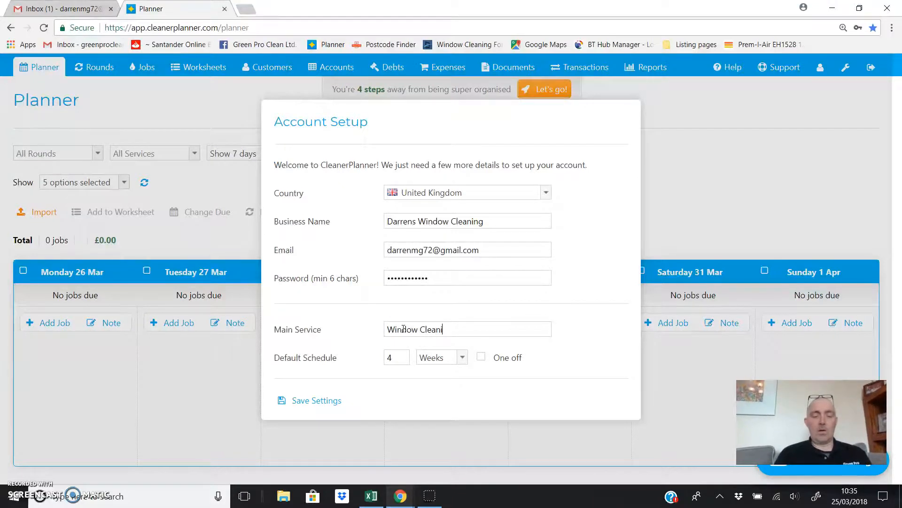
left_click(387, 329)
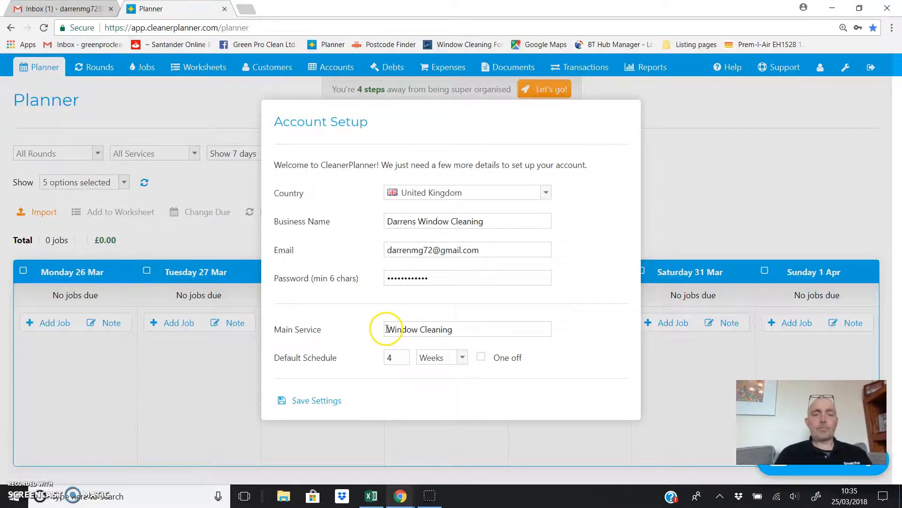
type("Domestic")
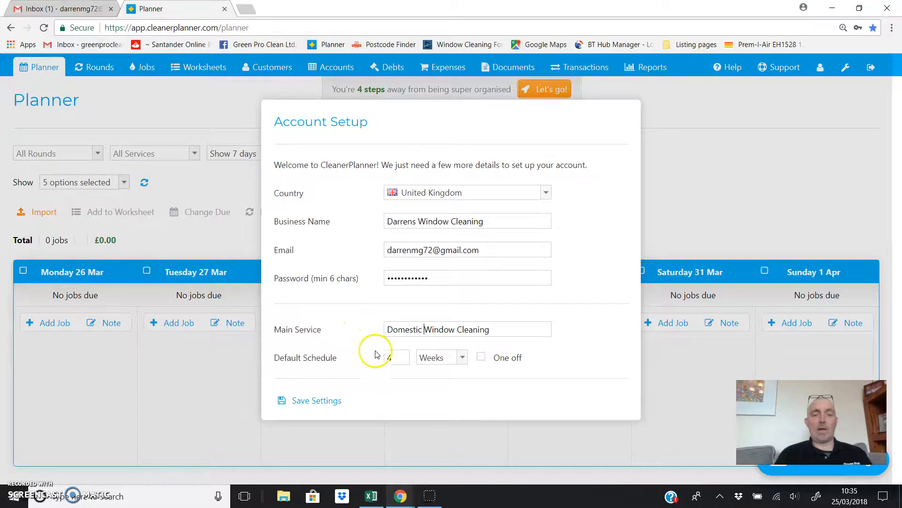
- Set the default schedule to every 1 month and save the account settings
left_click(398, 360)
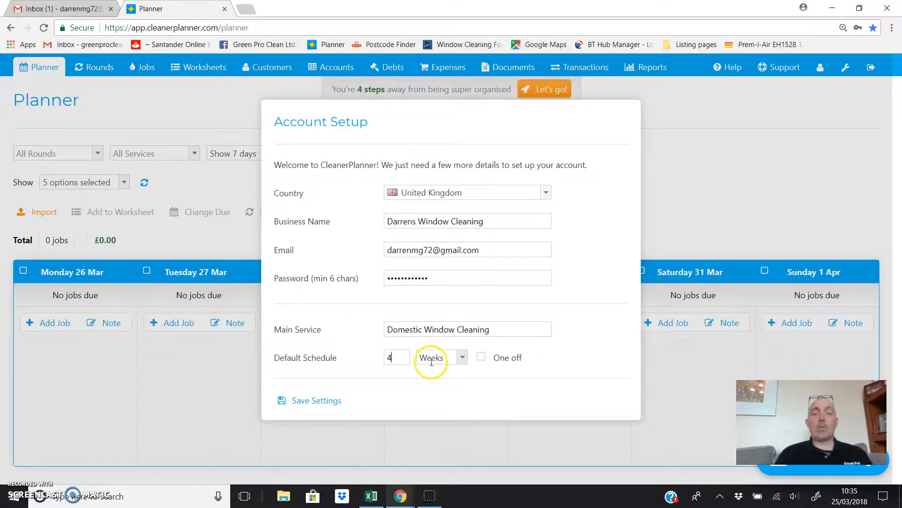
left_click(463, 361)
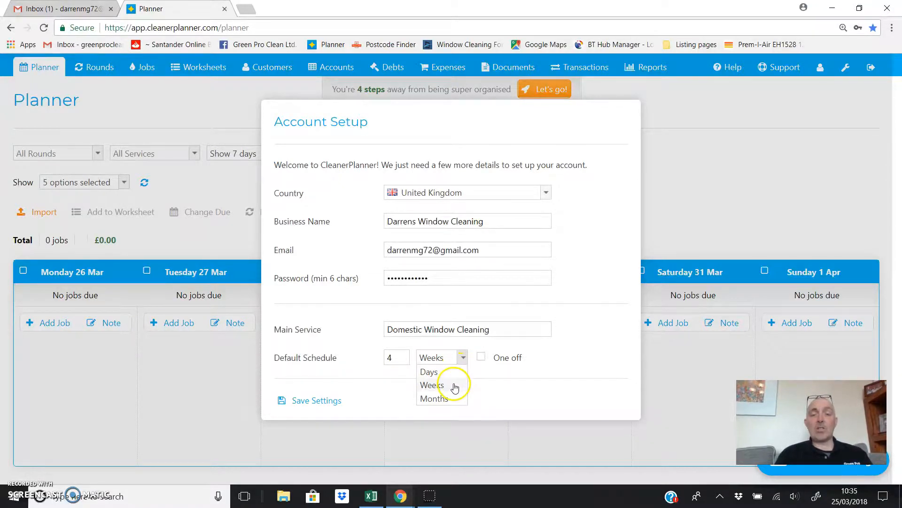
left_click_drag(403, 357, 381, 357)
type("1")
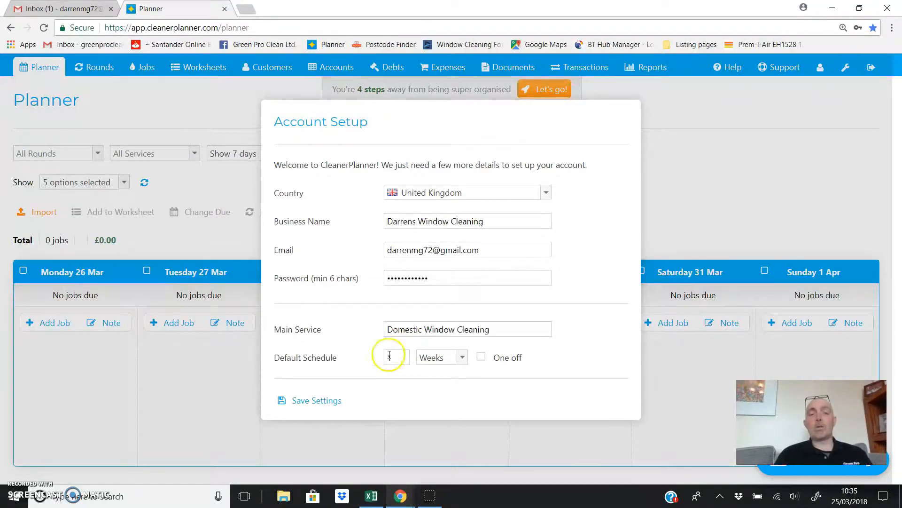
left_click(463, 359)
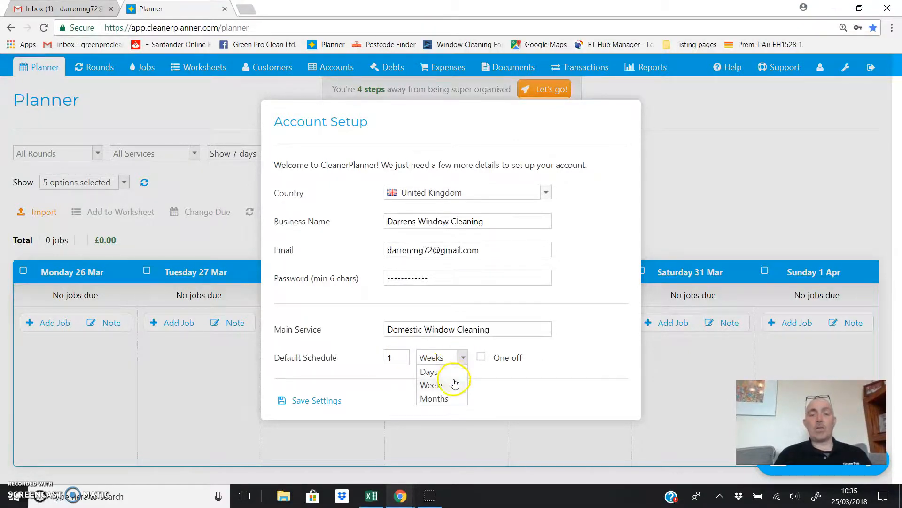
left_click(451, 400)
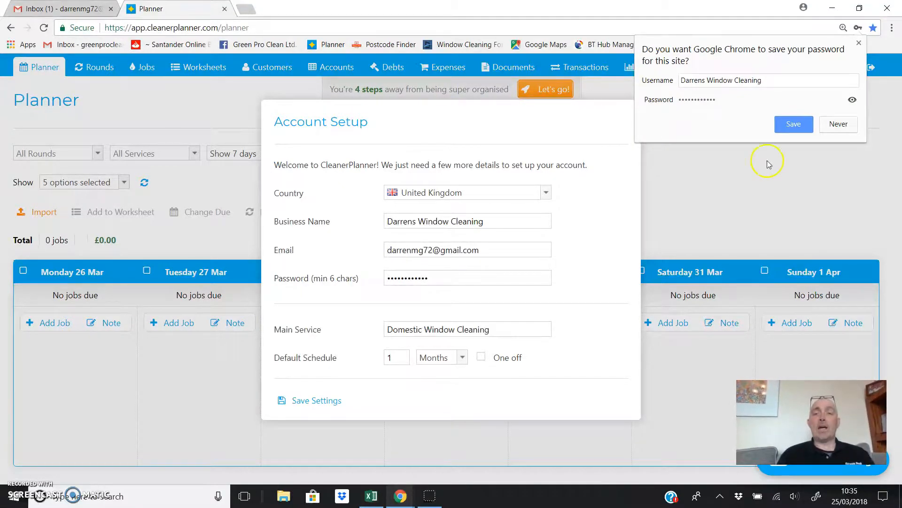
left_click(787, 125)
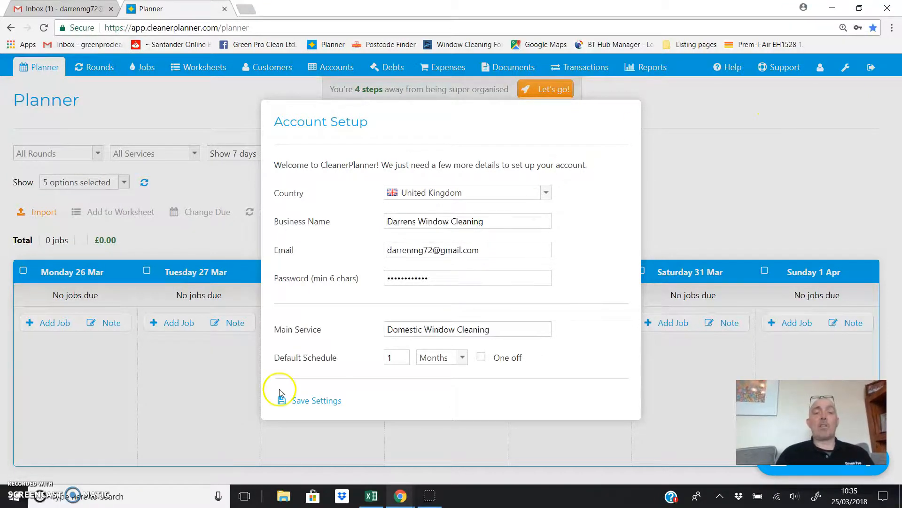
left_click(307, 401)
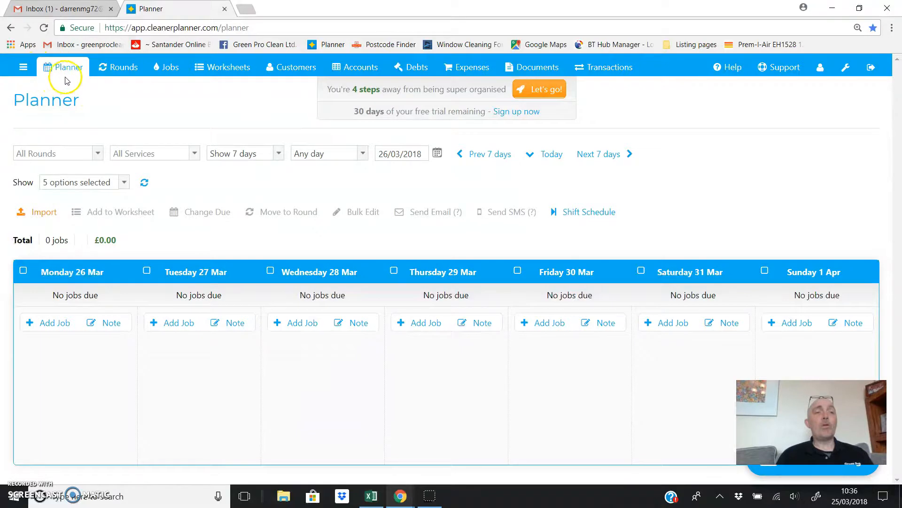
left_click(123, 71)
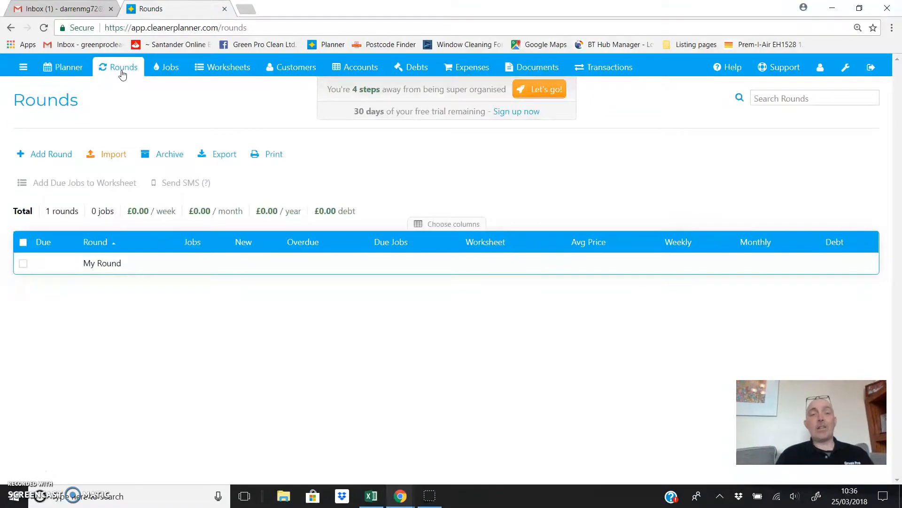
left_click(170, 69)
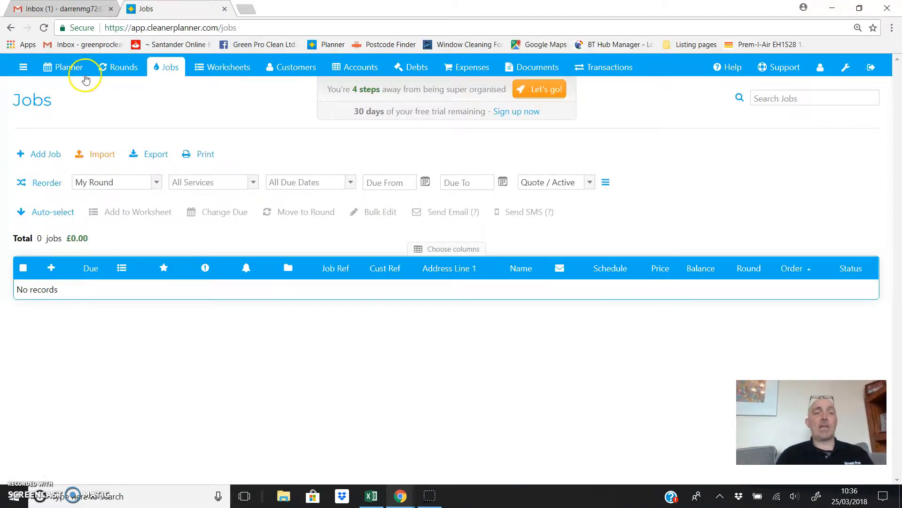
left_click(69, 75)
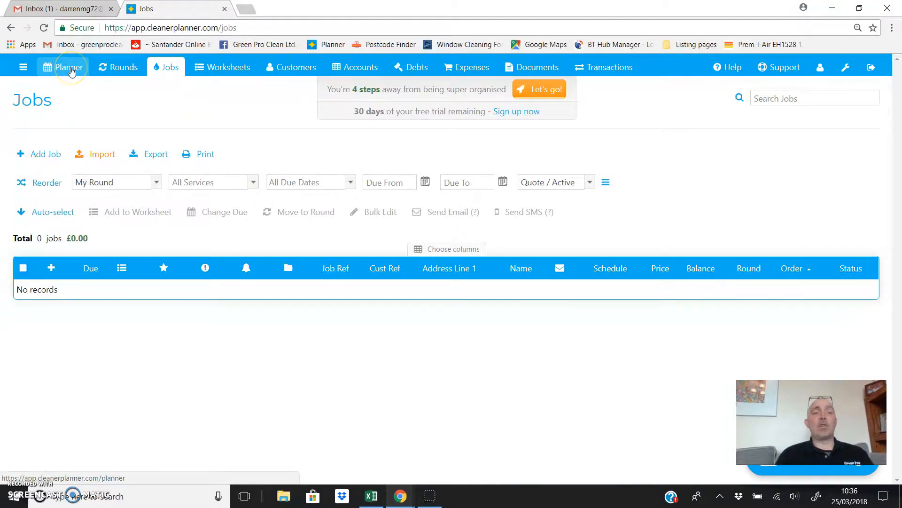
left_click(70, 68)
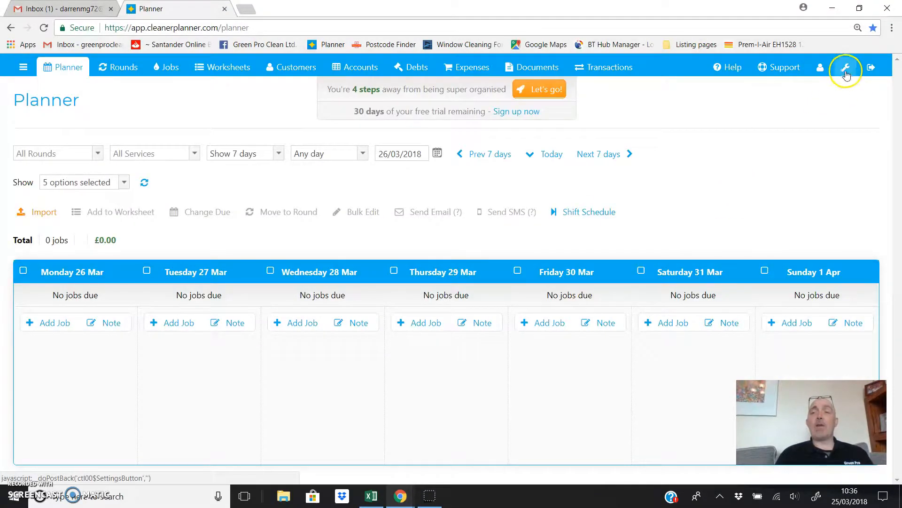
- Enter the company's street address, town, county and postcode in Settings
left_click(848, 68)
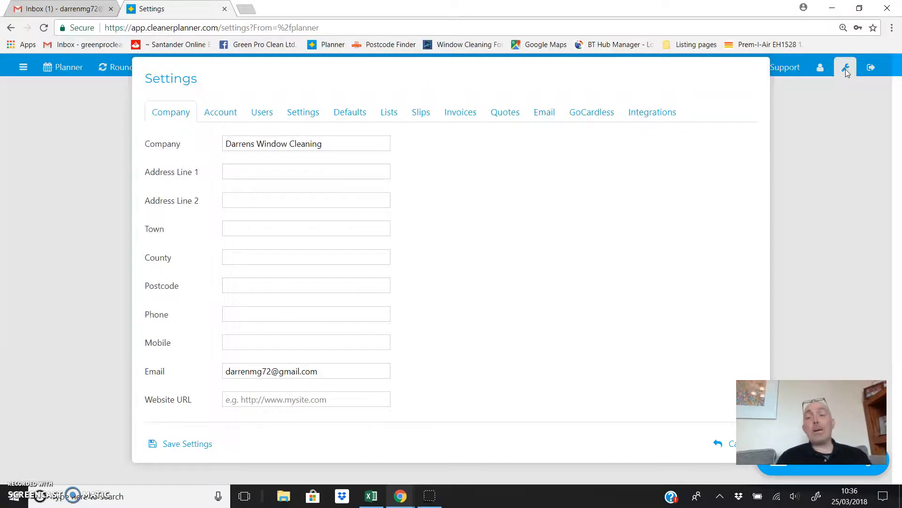
left_click(258, 172)
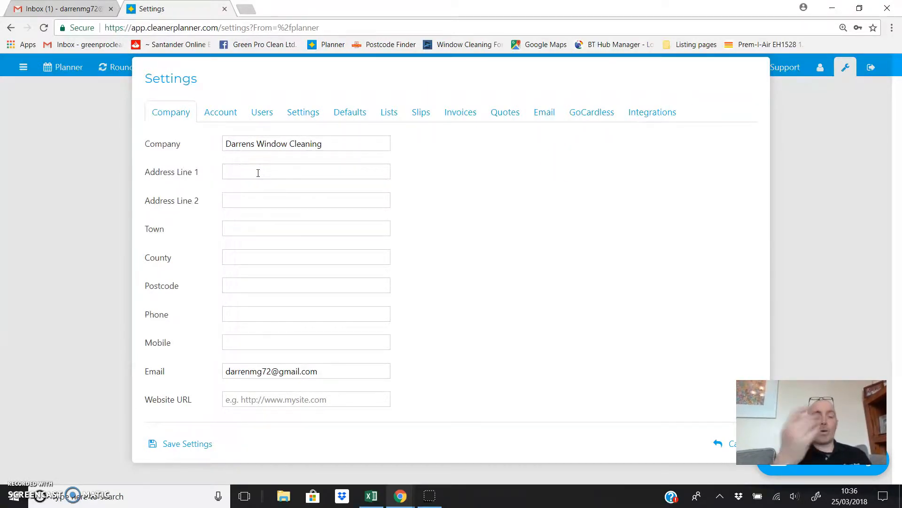
type("^")
key("BackSpace")
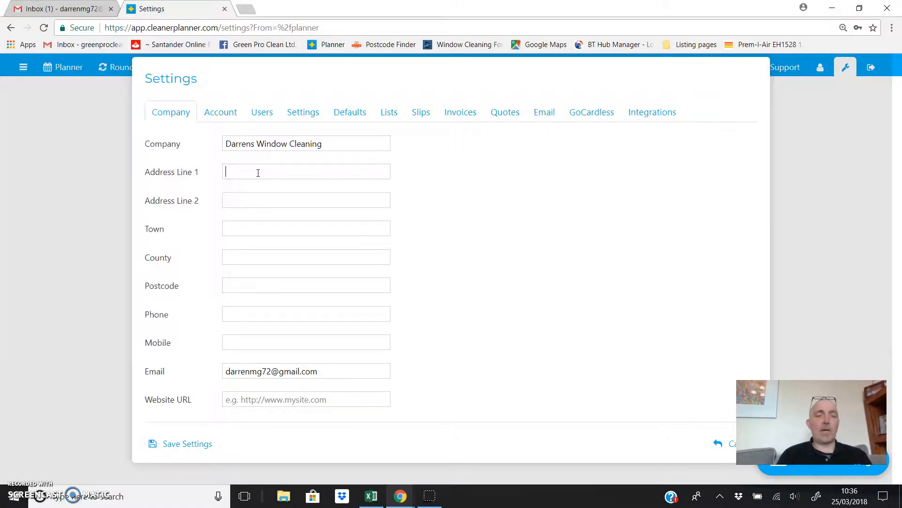
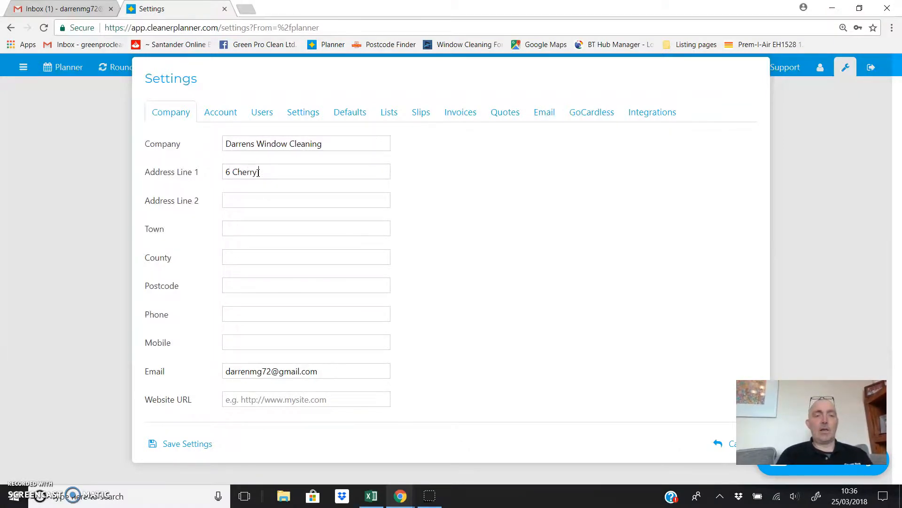
key("Tab")
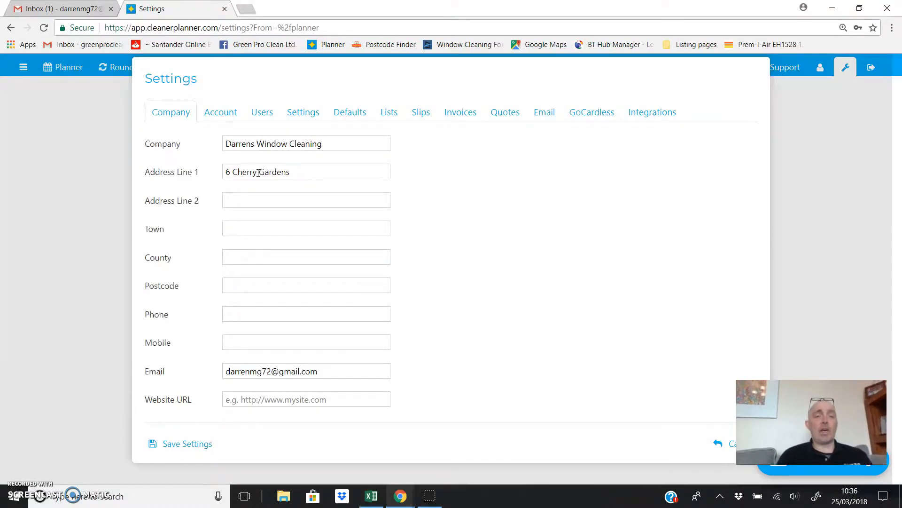
type("Alf")
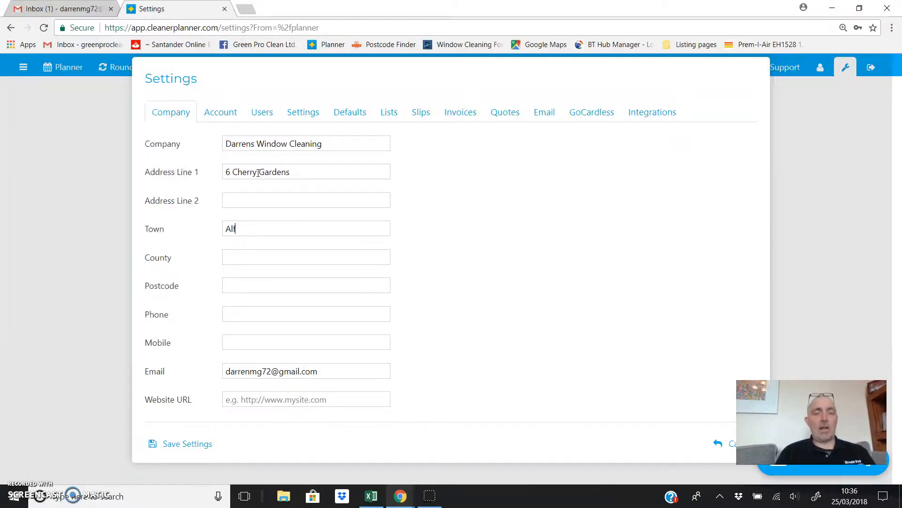
type("reton")
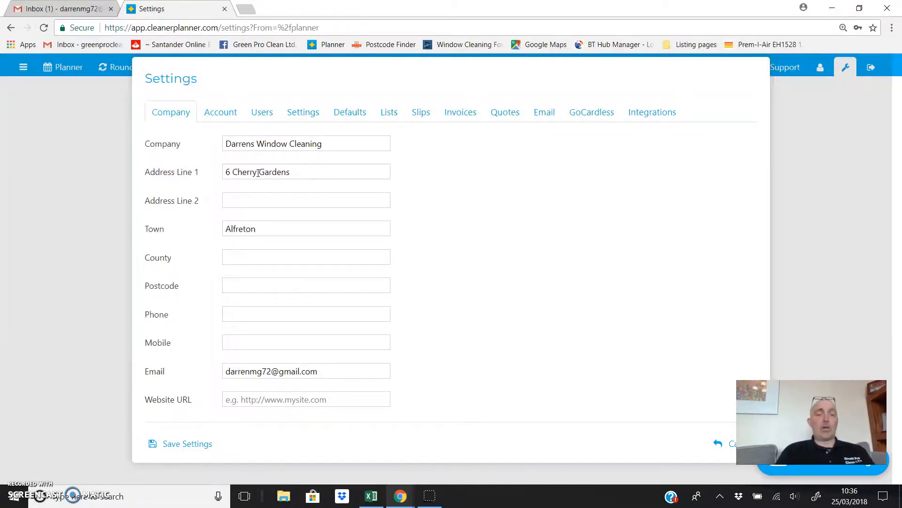
key("Tab")
type("Derbyshire")
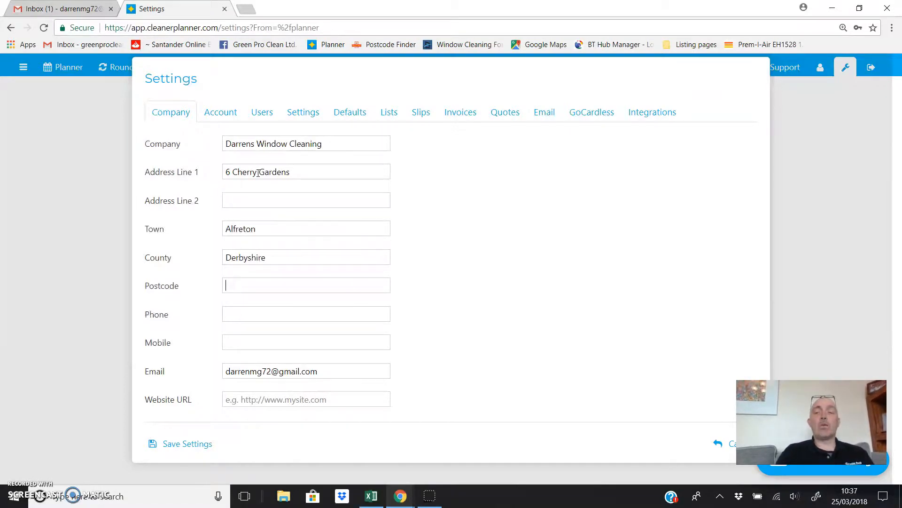
type("DE")
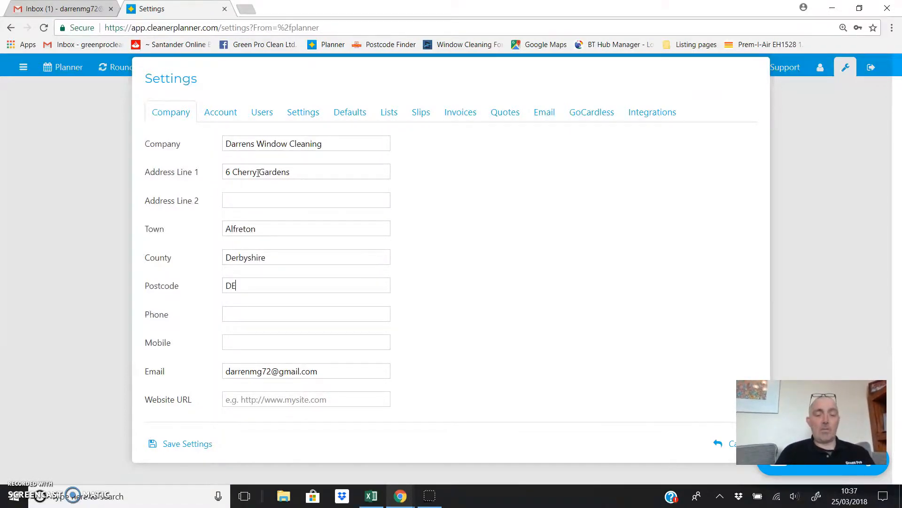
type("552EU")
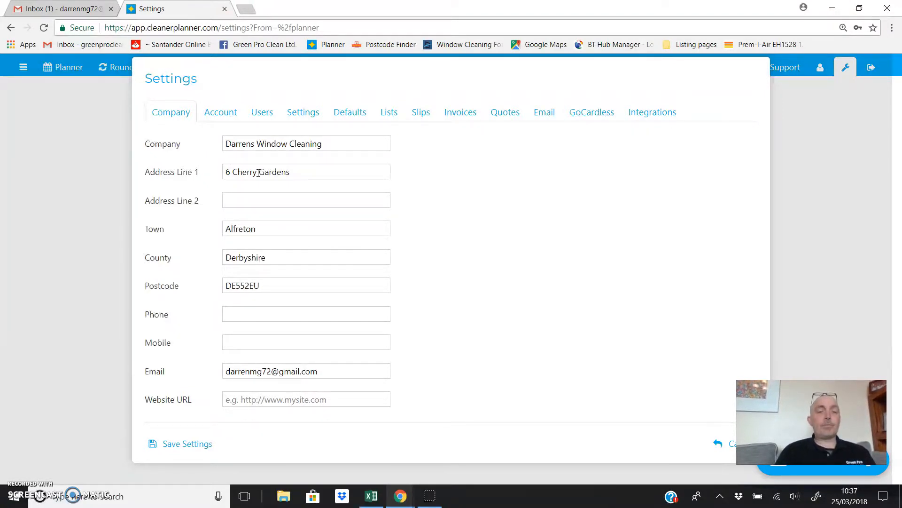
- Enter the business number as the mobile number and leave the Phone field empty
key("Tab")
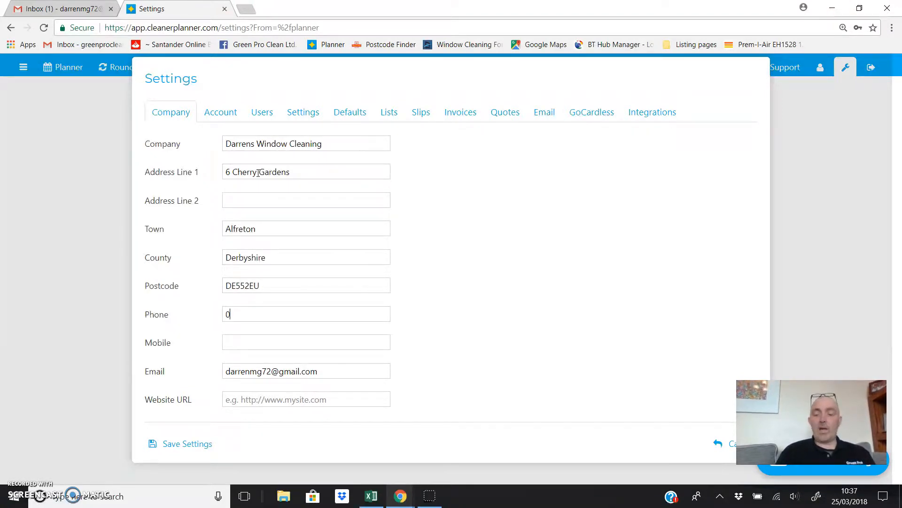
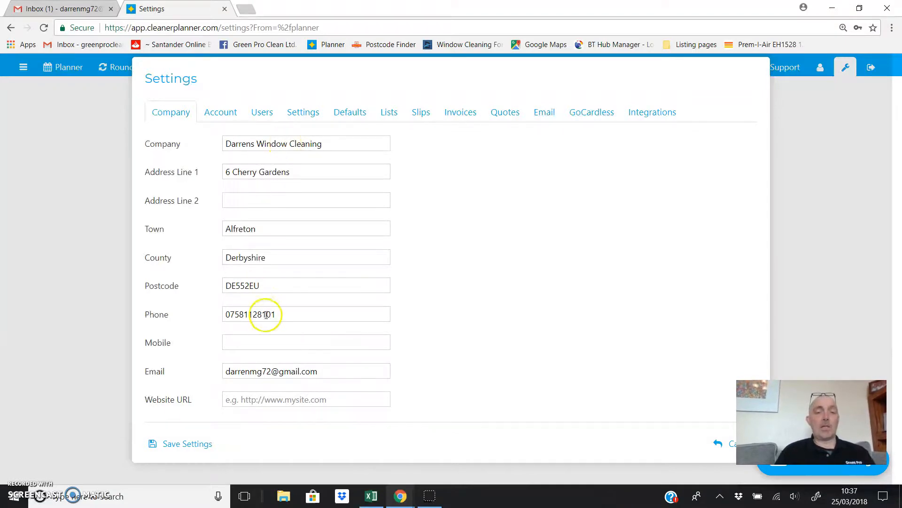
left_click_drag(280, 314, 197, 294)
key("ctrl+c")
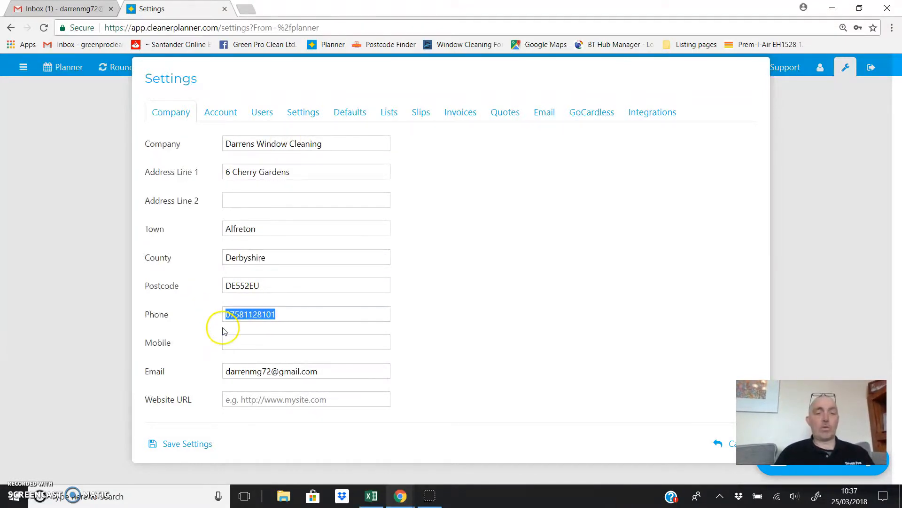
left_click(231, 342)
key("ctrl+v")
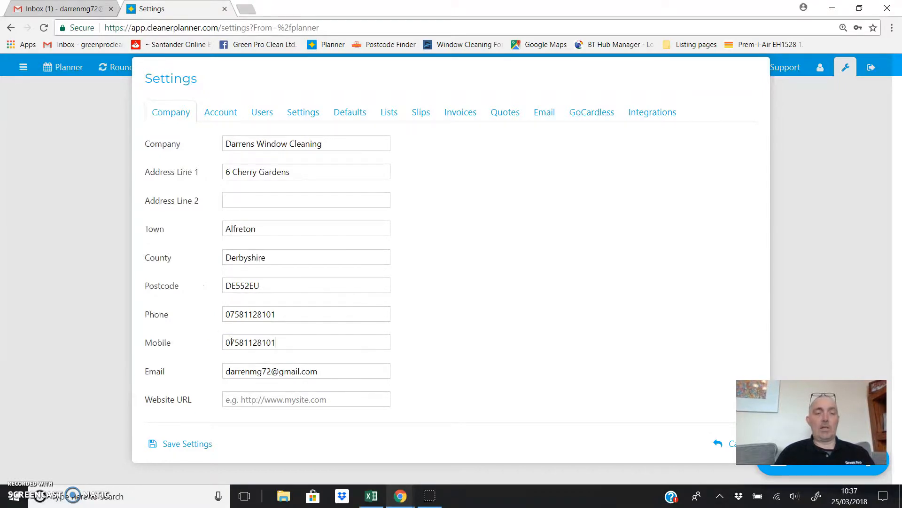
left_click_drag(283, 313, 159, 304)
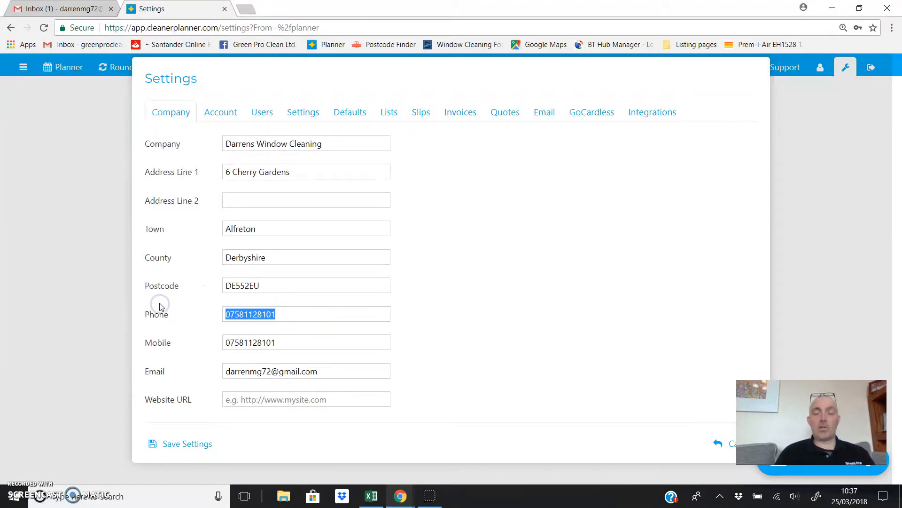
key("BackSpace")
left_click(232, 398)
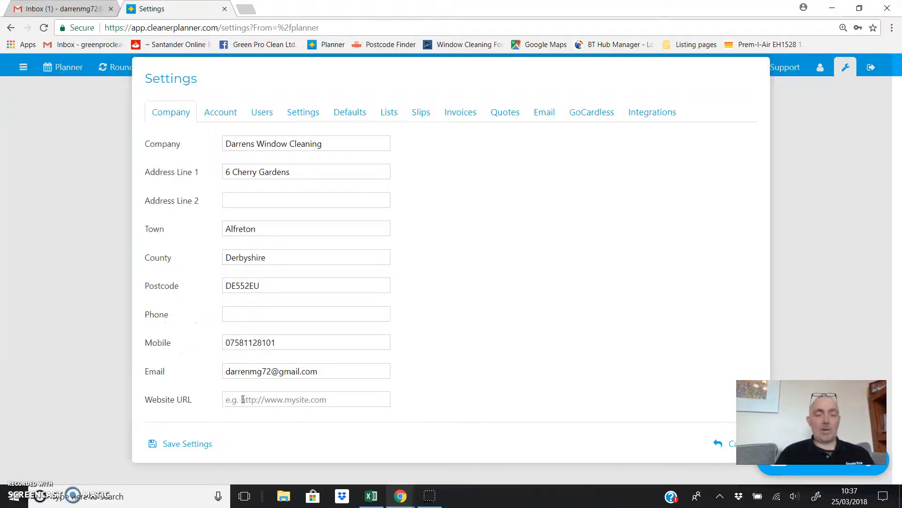
type("http:")
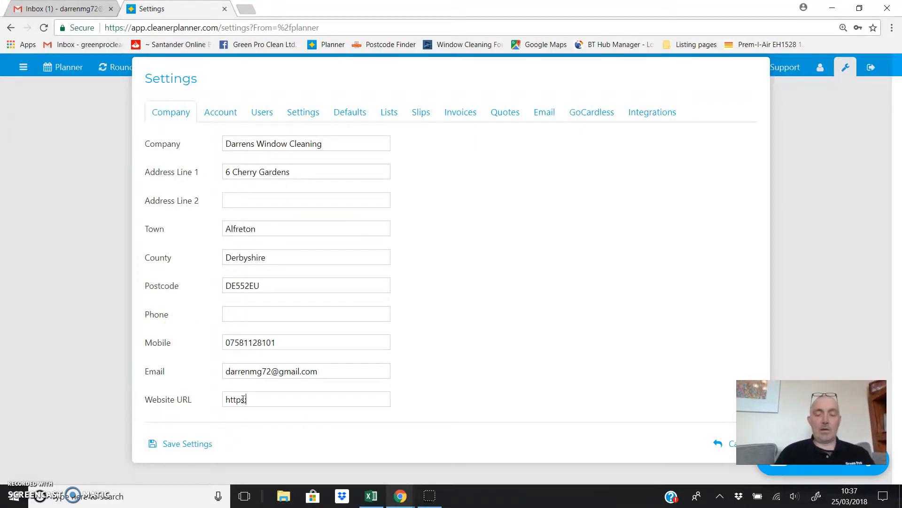
type("//greenpr")
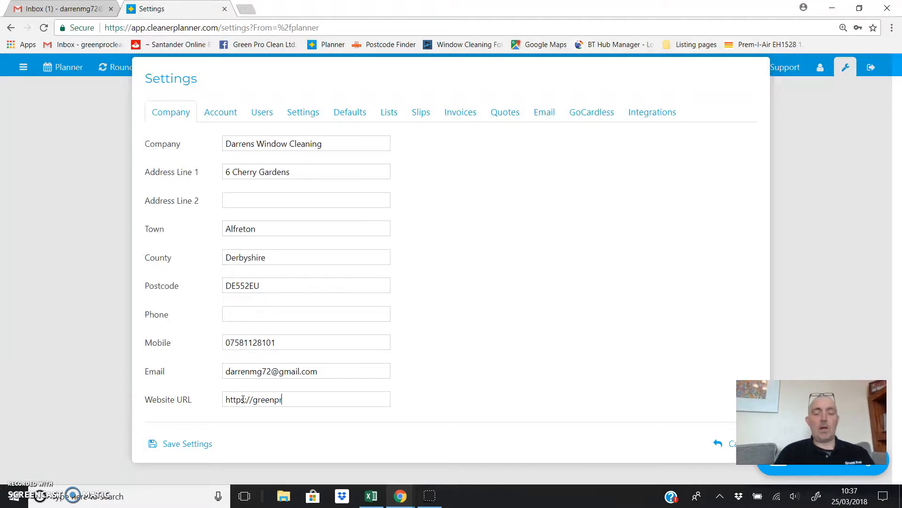
type("oclean.co.uk")
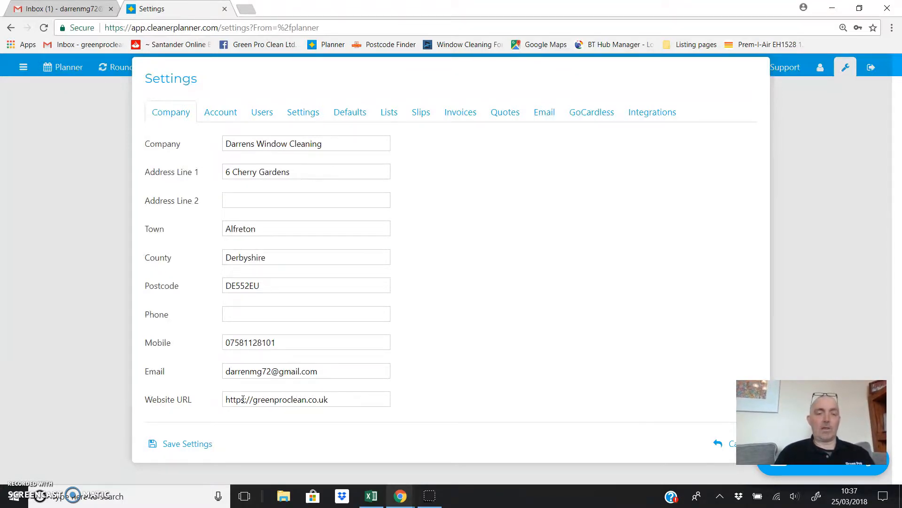
left_click(243, 399)
type("s")
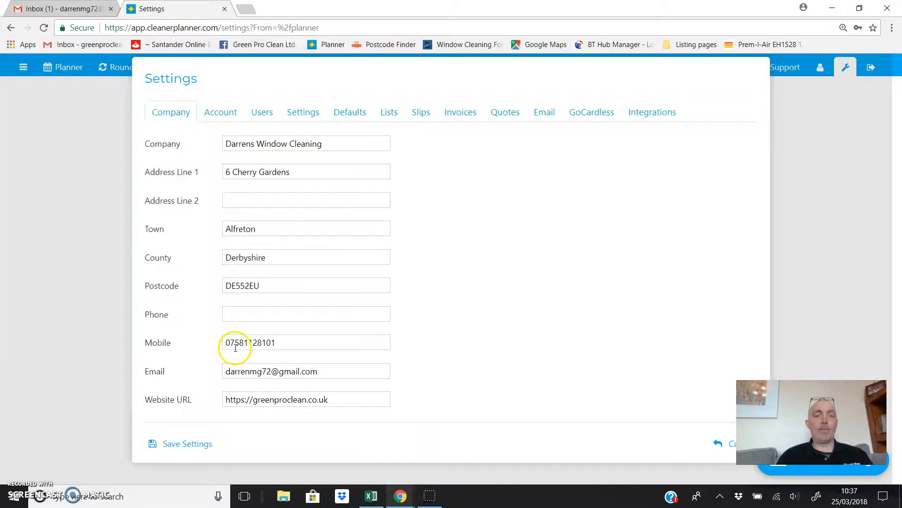
left_click(221, 112)
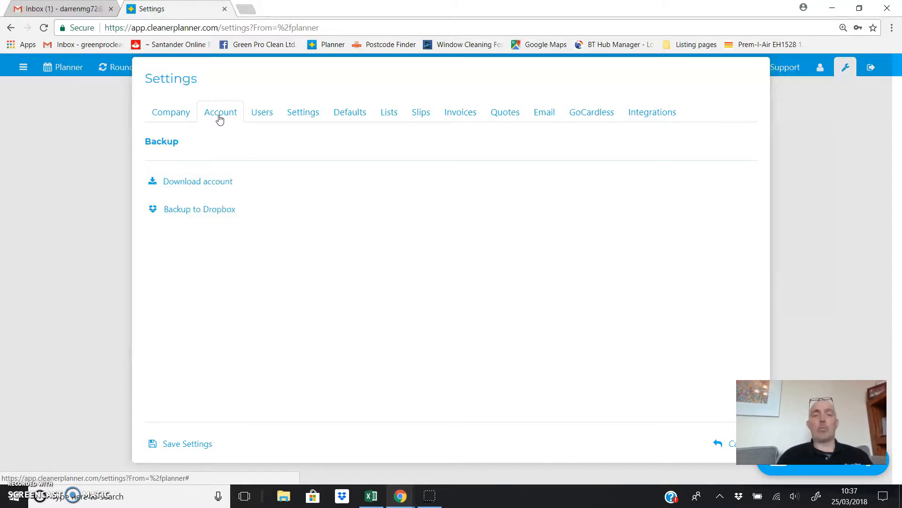
left_click(260, 115)
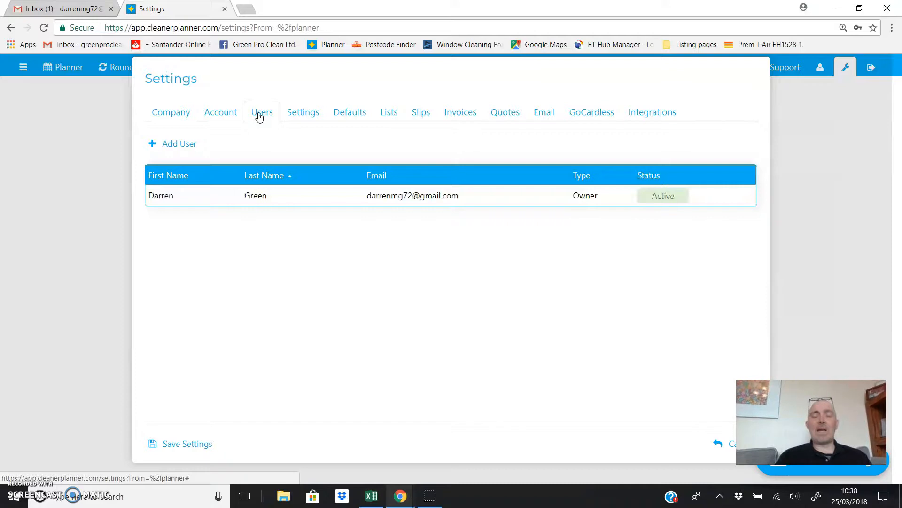
left_click(299, 120)
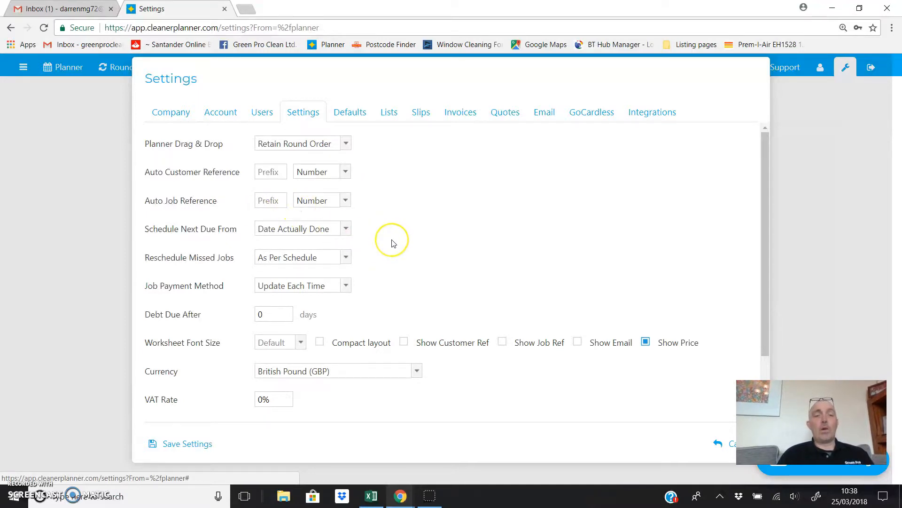
left_click(346, 229)
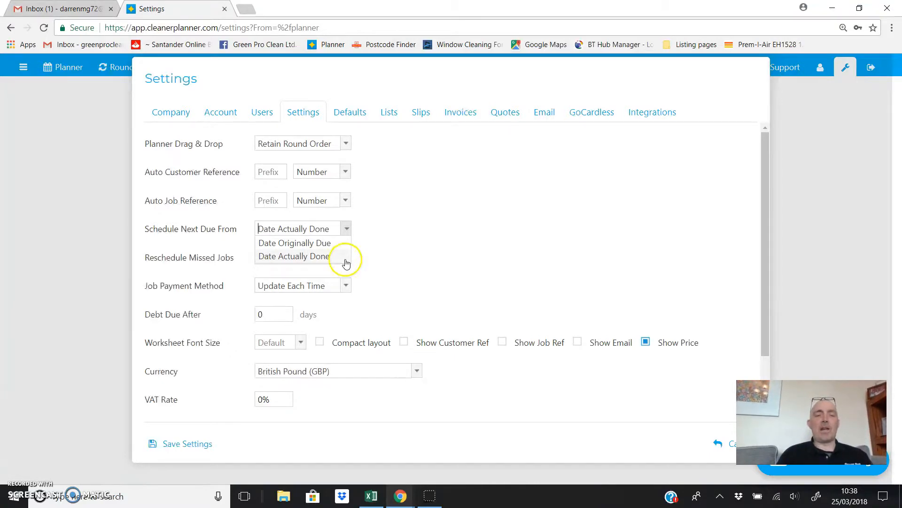
left_click(388, 263)
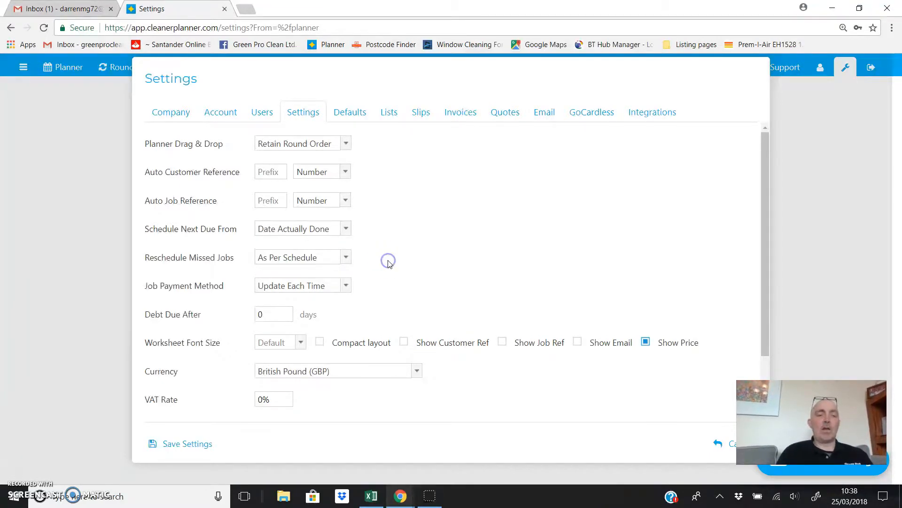
left_click(346, 286)
left_click(346, 287)
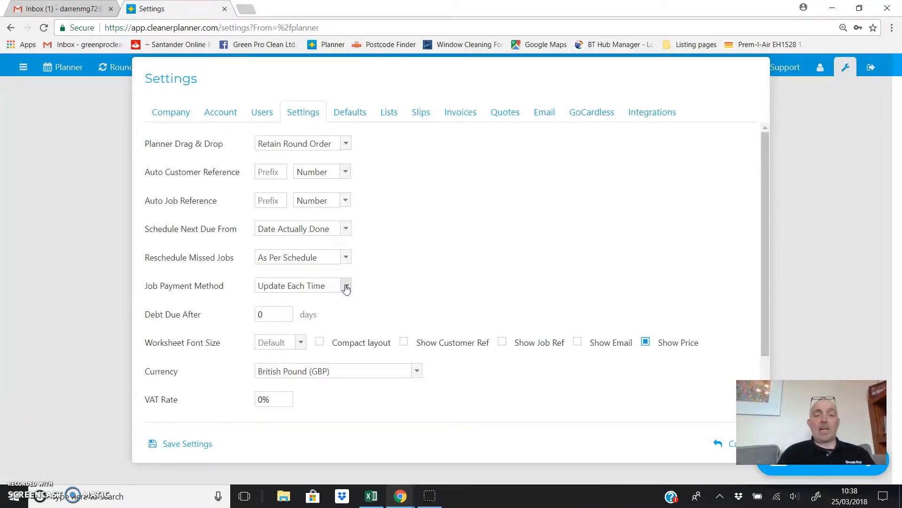
left_click(259, 314)
double_click(259, 314)
type("14")
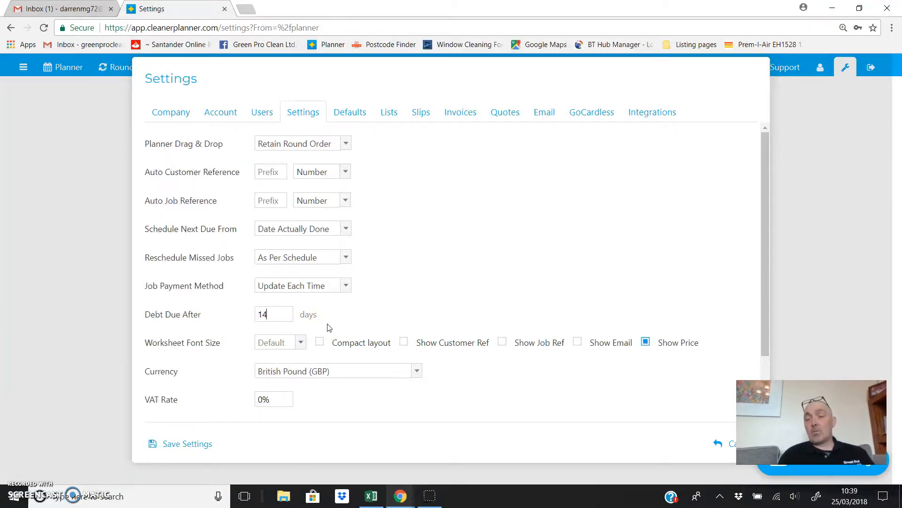
key("BackSpace")
key("BackSpace")
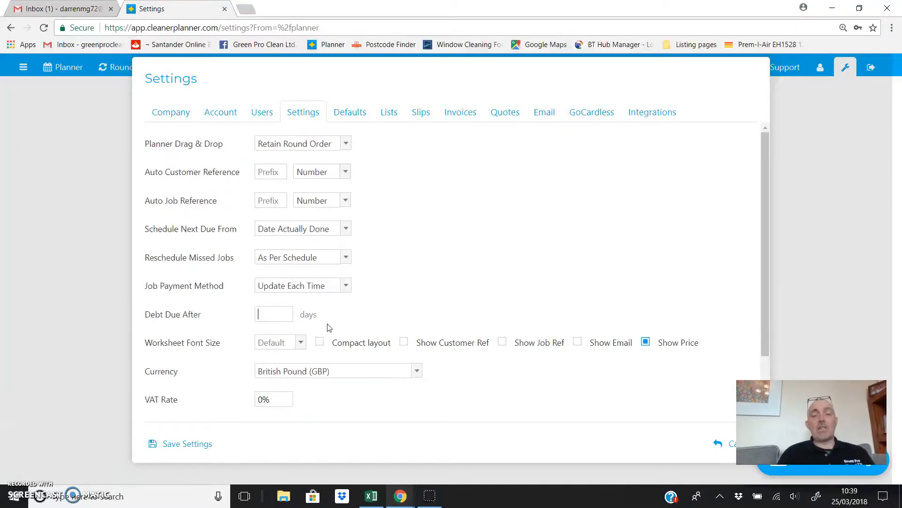
type("0")
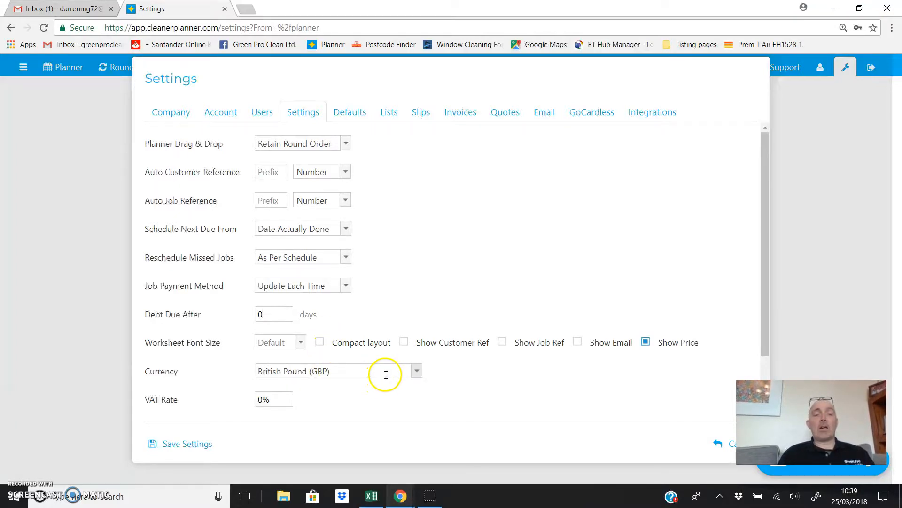
double_click(282, 399)
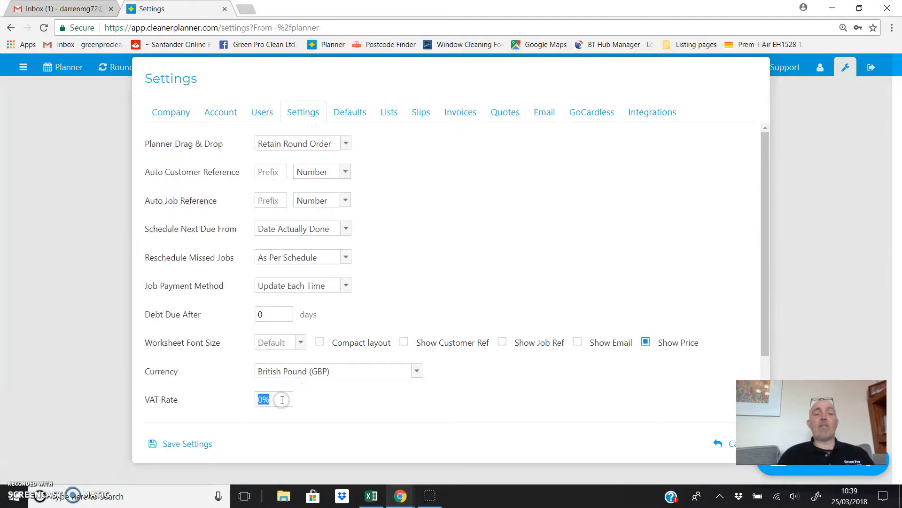
left_click(282, 399)
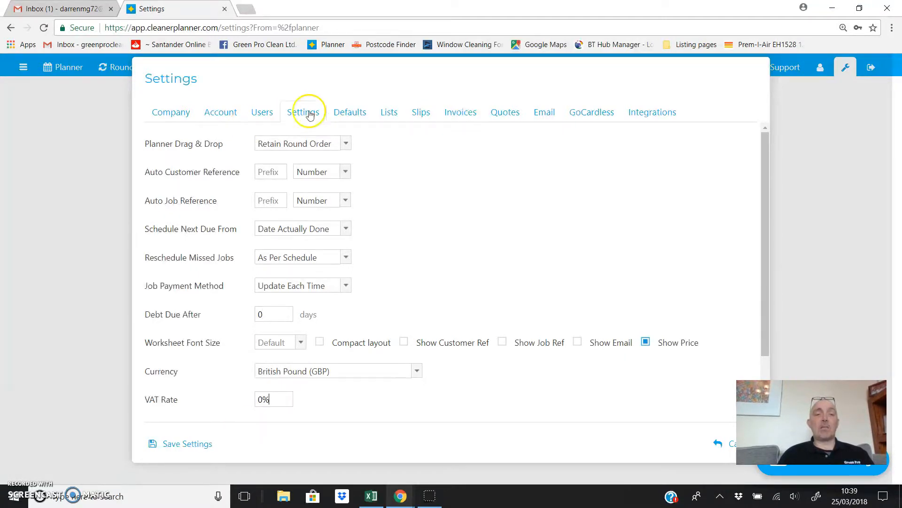
- Check the job defaults, keeping My Round and Per Clean pricing, then show the Lists page
left_click(349, 112)
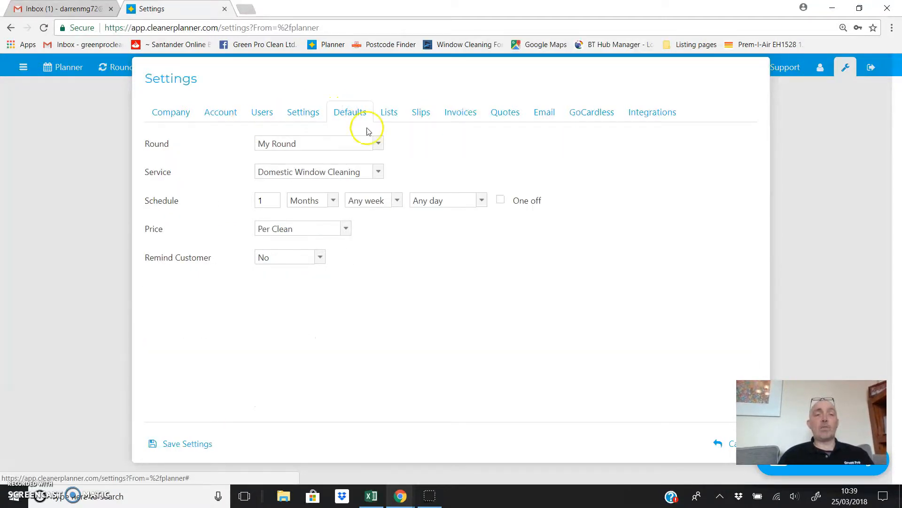
left_click(378, 146)
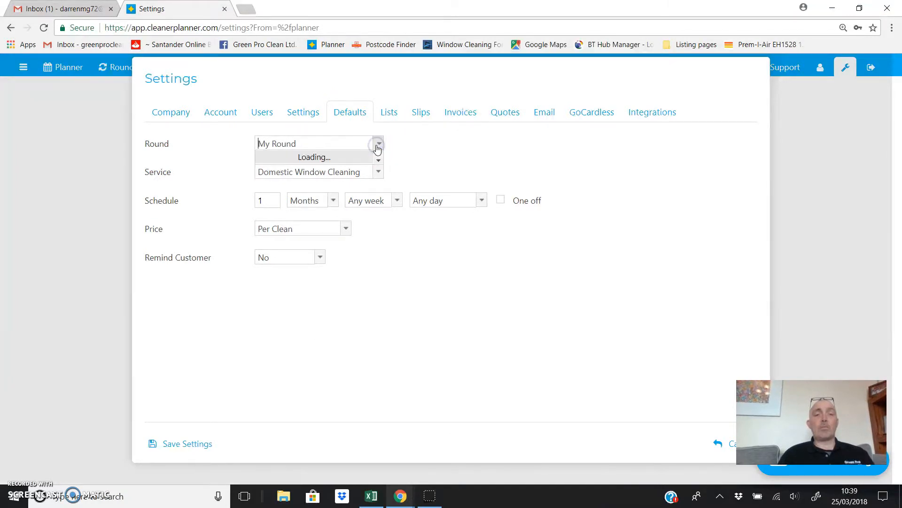
left_click(377, 146)
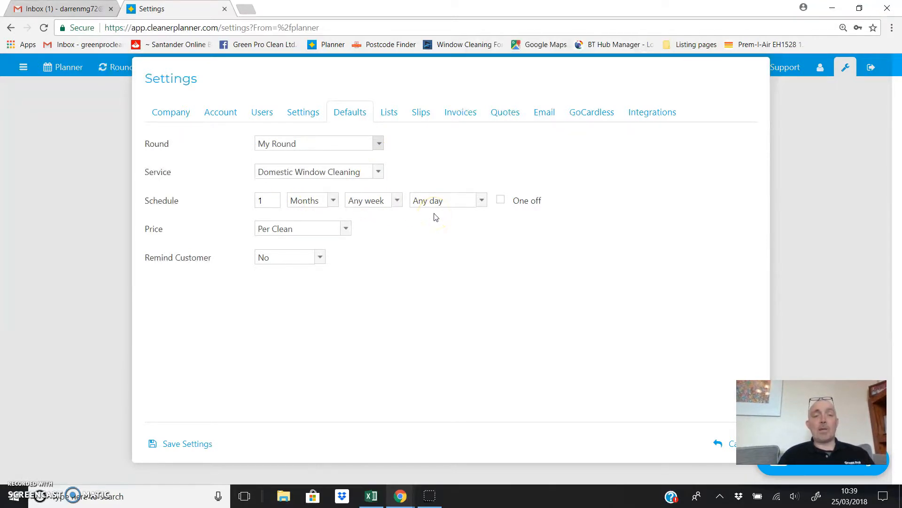
left_click(345, 228)
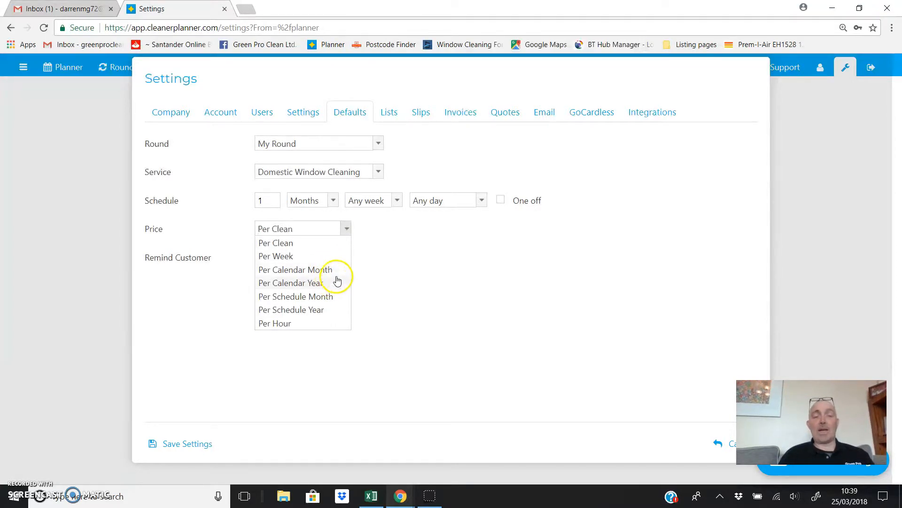
left_click(335, 335)
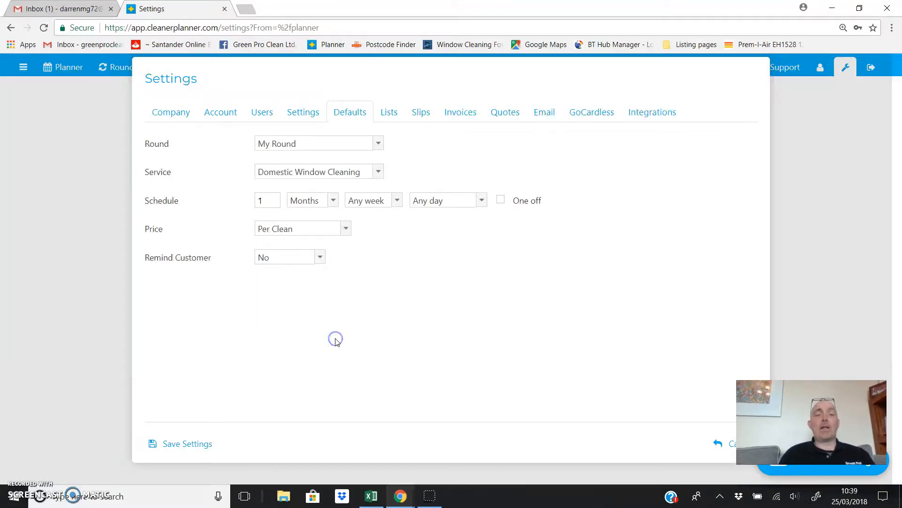
left_click(332, 304)
left_click(319, 257)
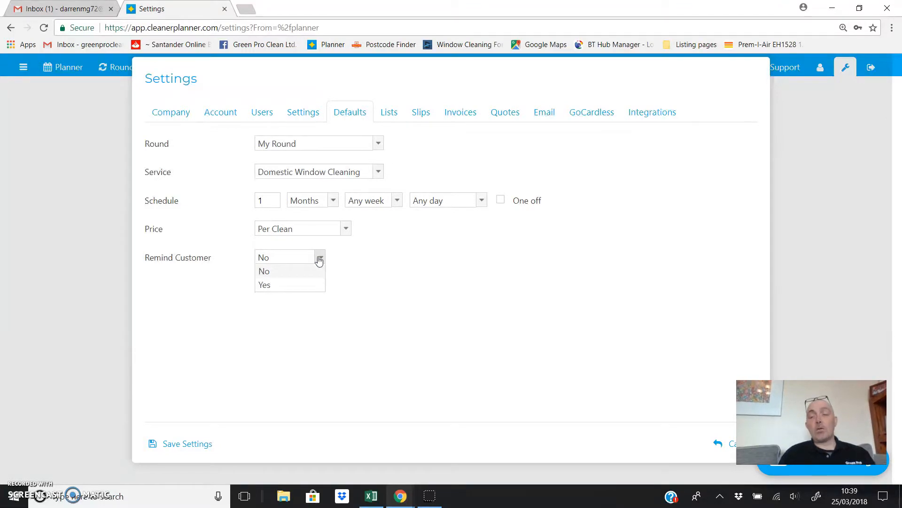
left_click(387, 118)
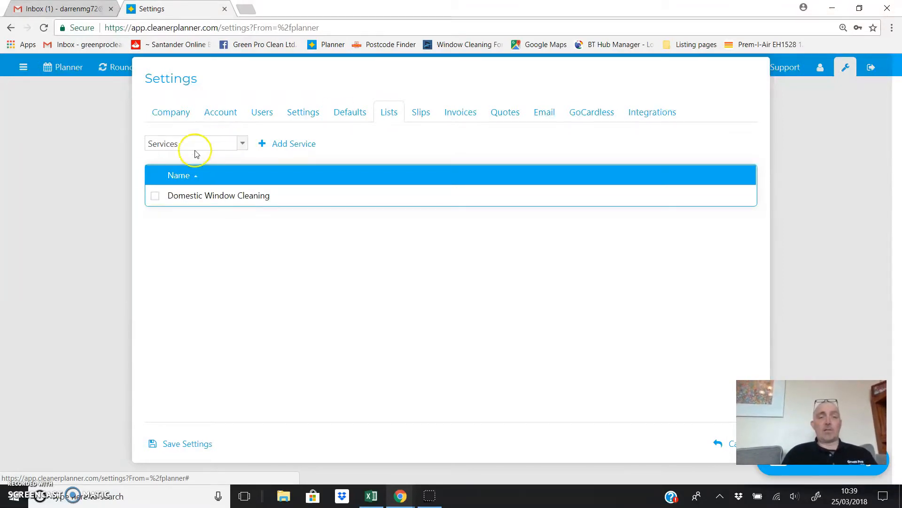
- Add Commercial Window Cleaning, Conservatory Clean and Gutter Clean to the Services list
left_click(263, 150)
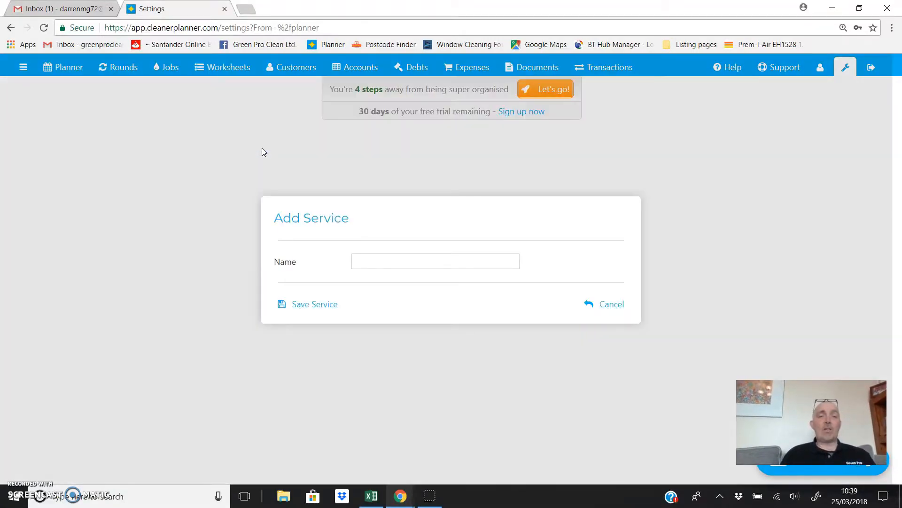
left_click(367, 259)
type("Commercial Window ")
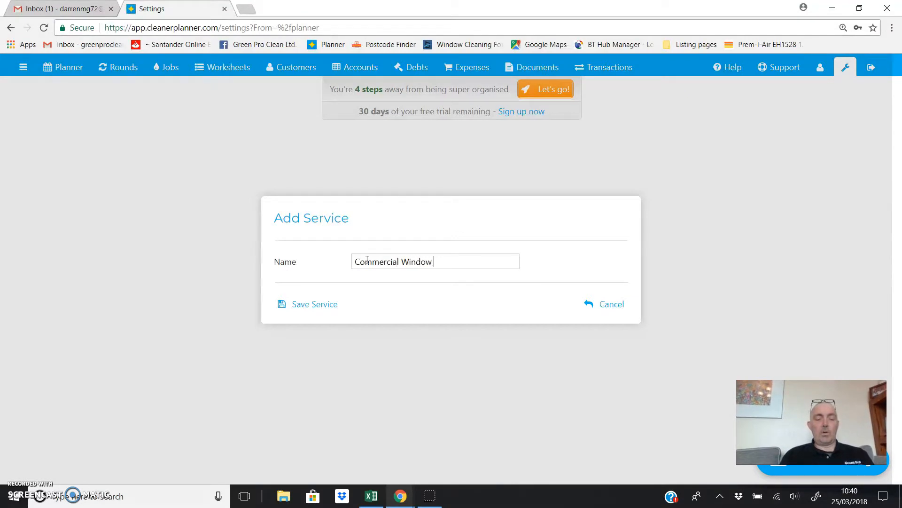
type("Cleaning")
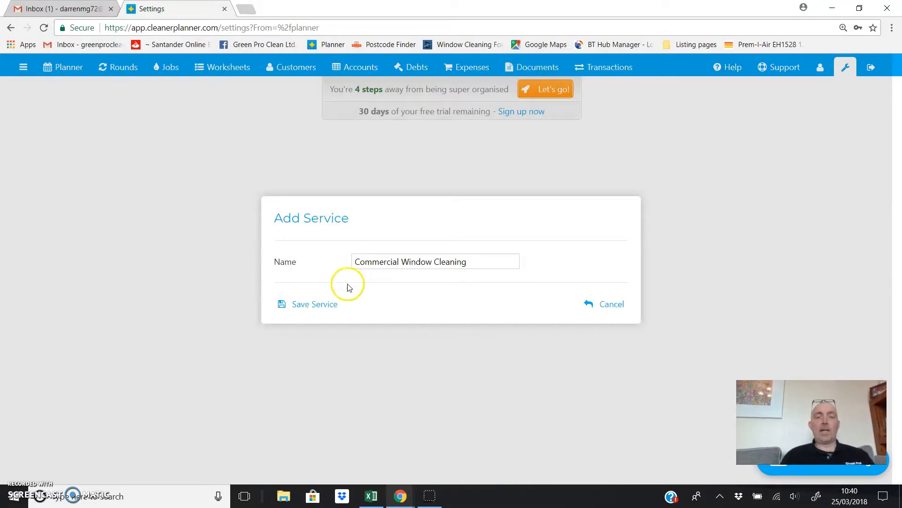
left_click(331, 303)
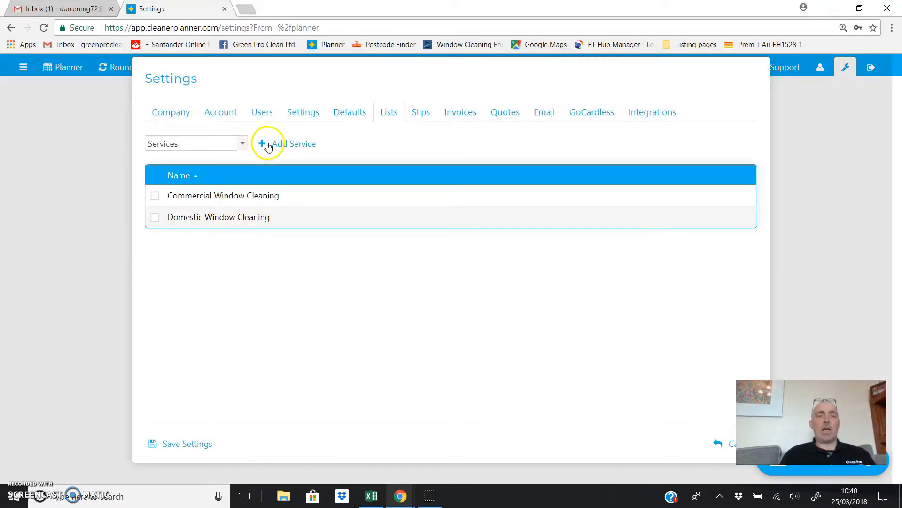
left_click(267, 144)
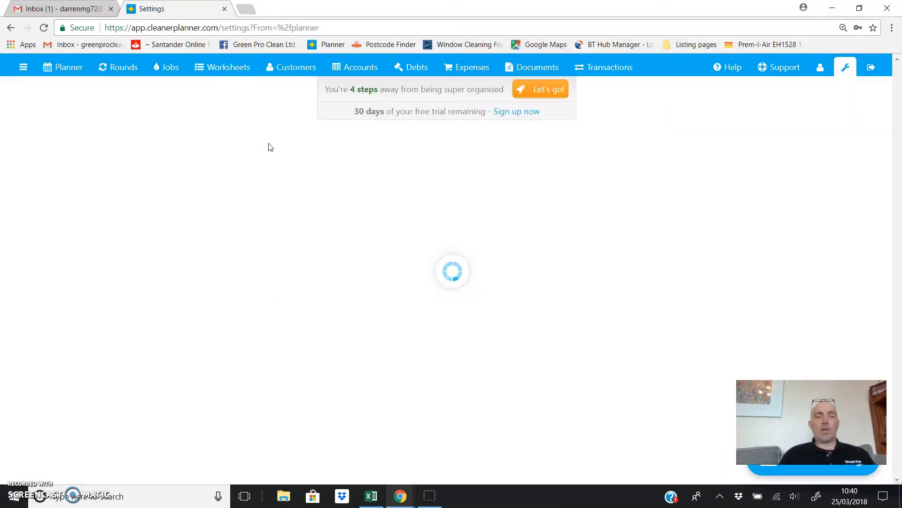
left_click(349, 262)
left_click(363, 262)
type("Co")
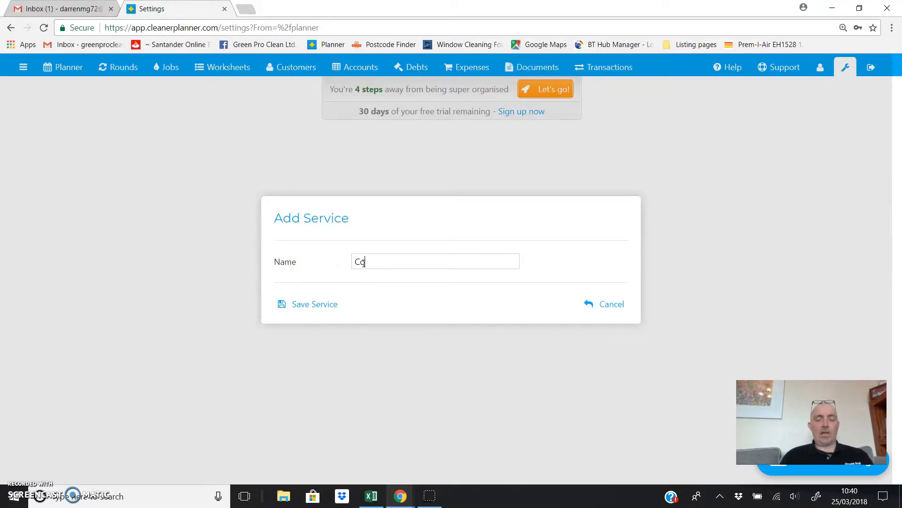
type("nservatory Clean")
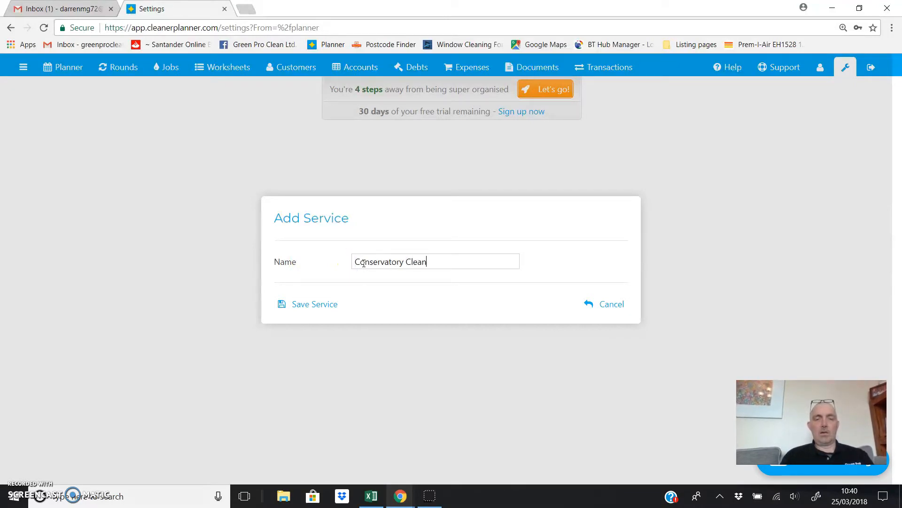
left_click(323, 309)
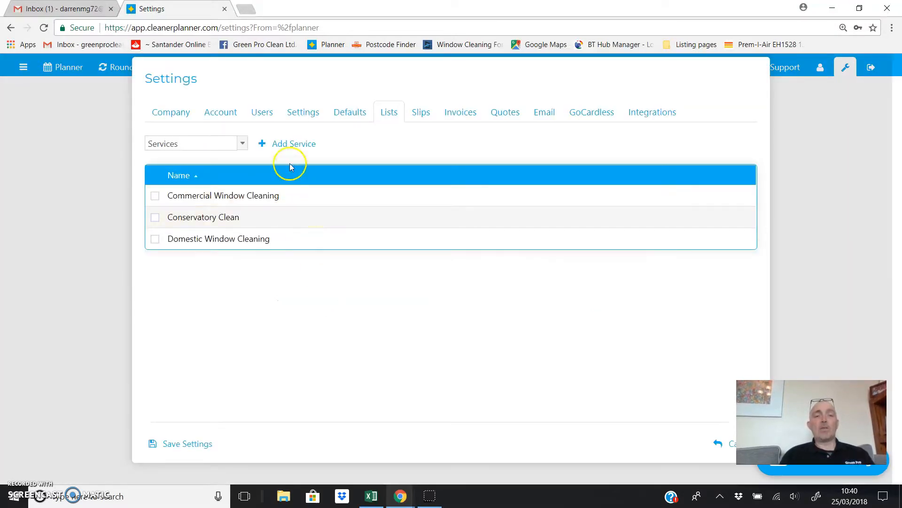
left_click(286, 145)
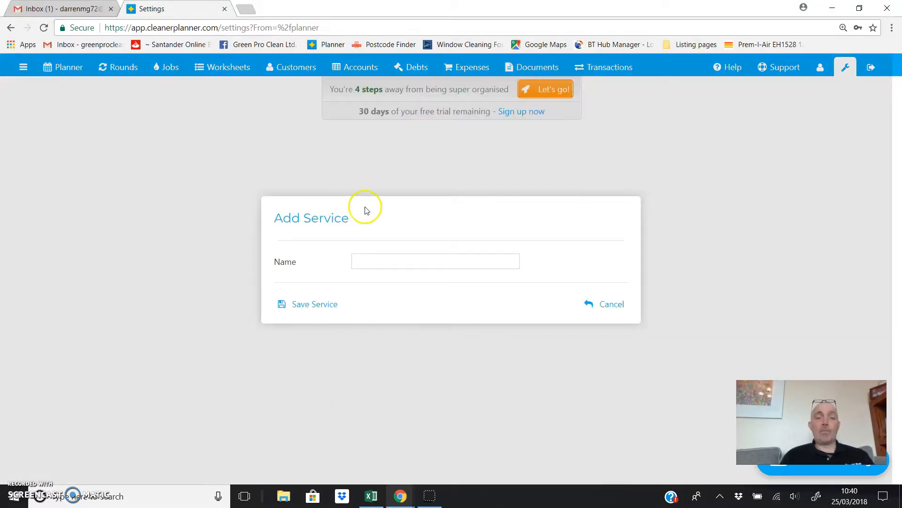
left_click(373, 256)
type("Gutter Clean")
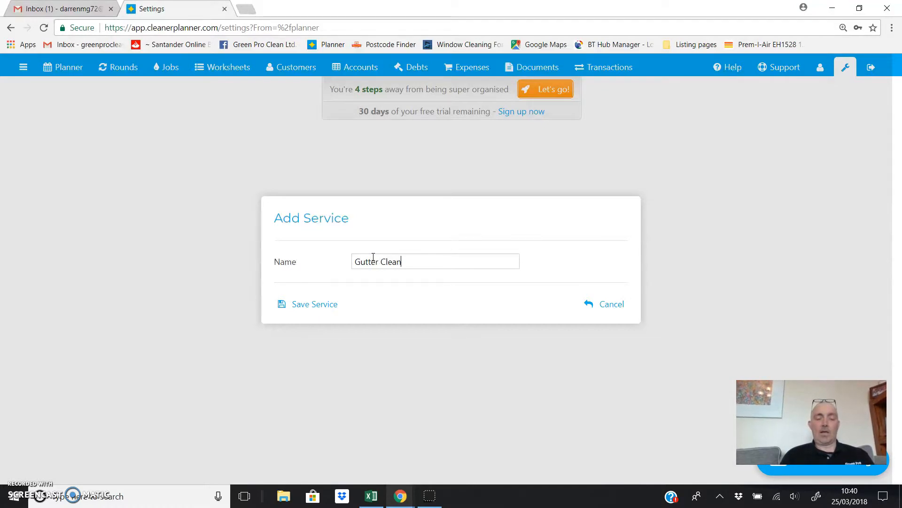
left_click(317, 304)
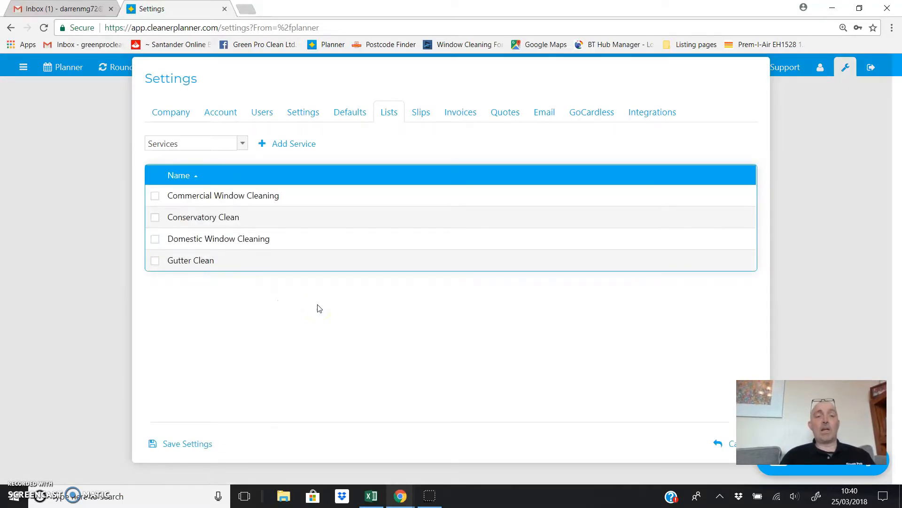
- Switch to the Customer Sources list and add Walk up and Referral
left_click(243, 145)
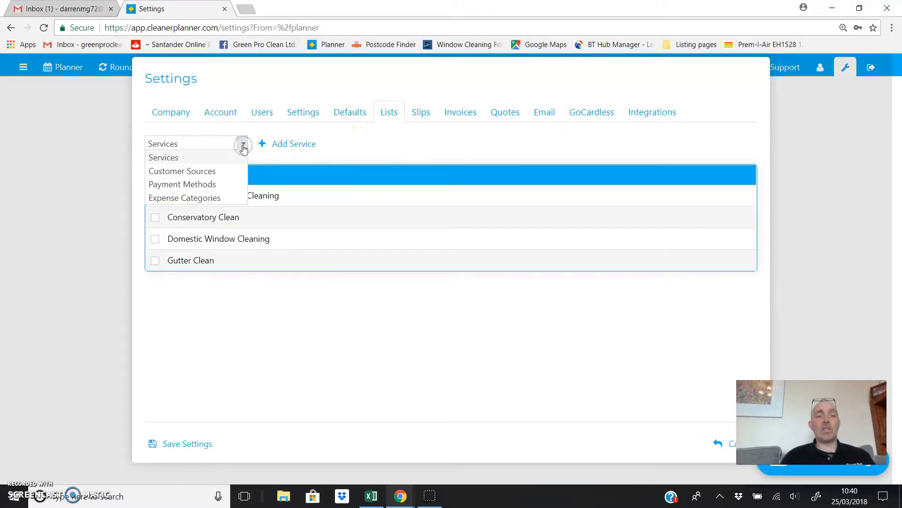
left_click(227, 171)
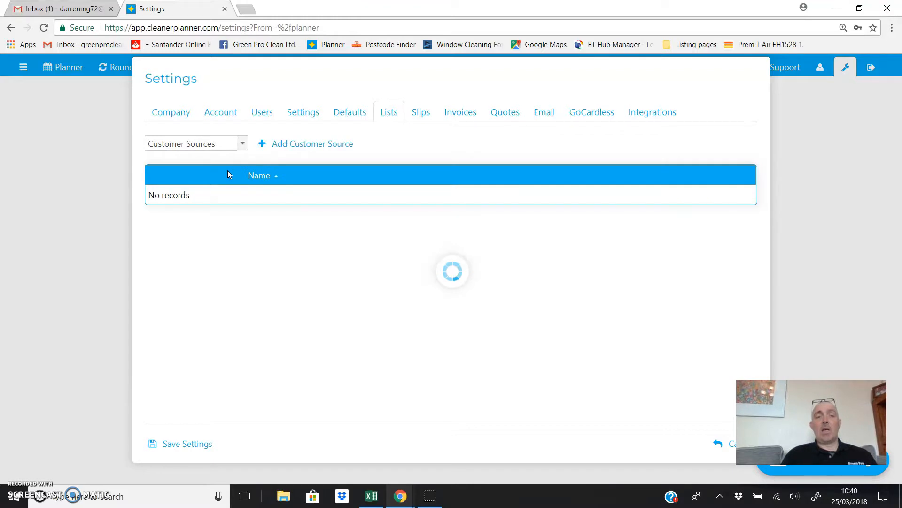
left_click(277, 147)
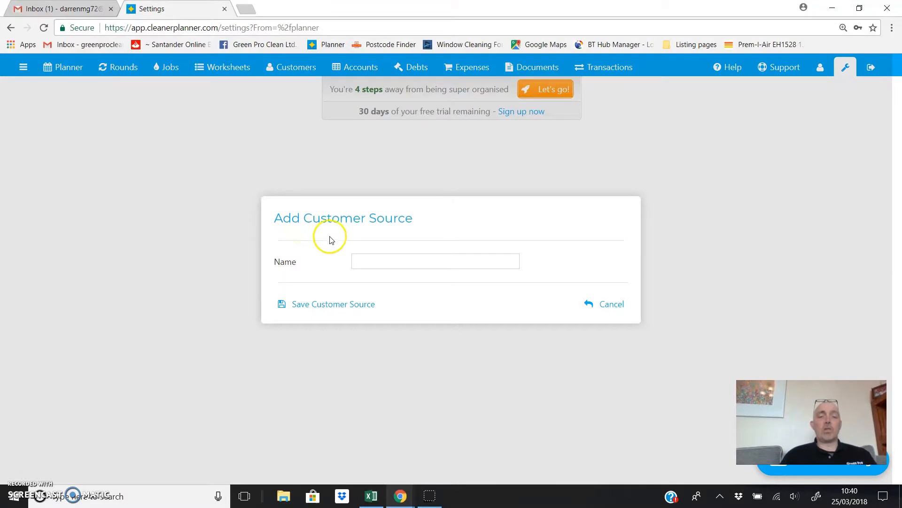
left_click(359, 262)
type("Walk up")
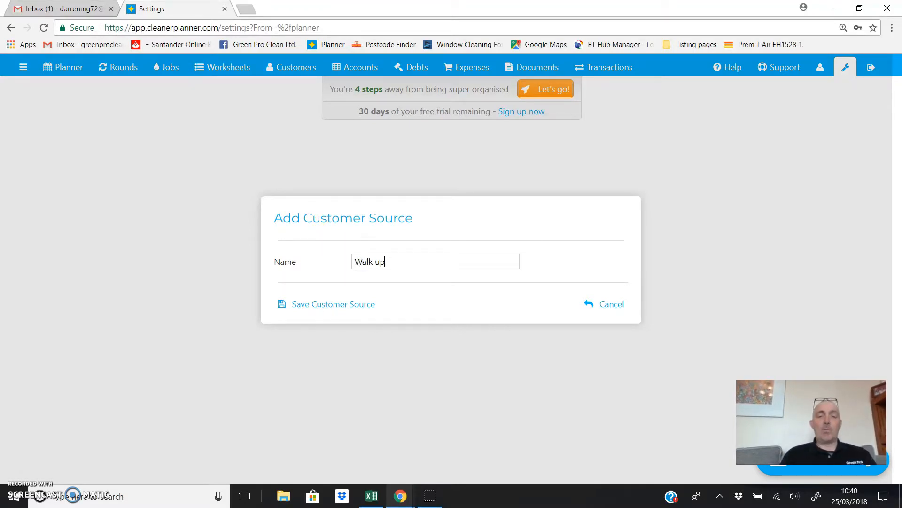
left_click(339, 306)
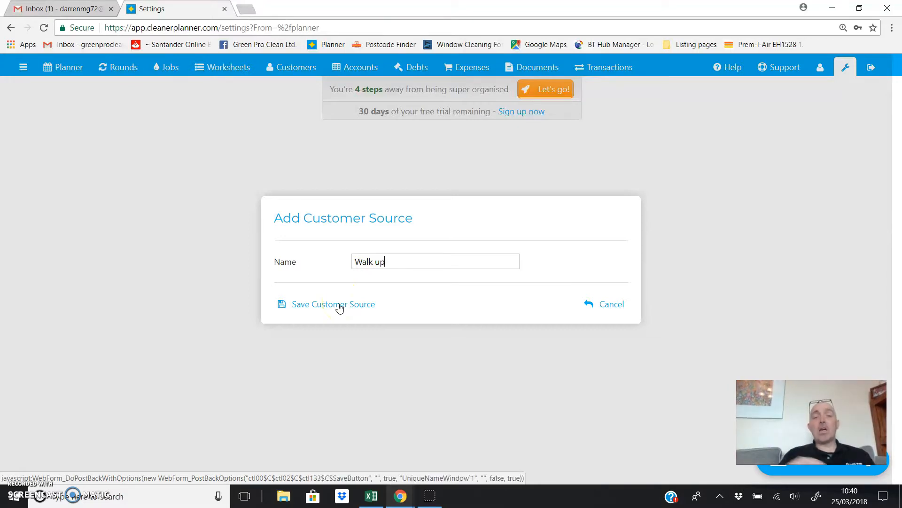
left_click(340, 306)
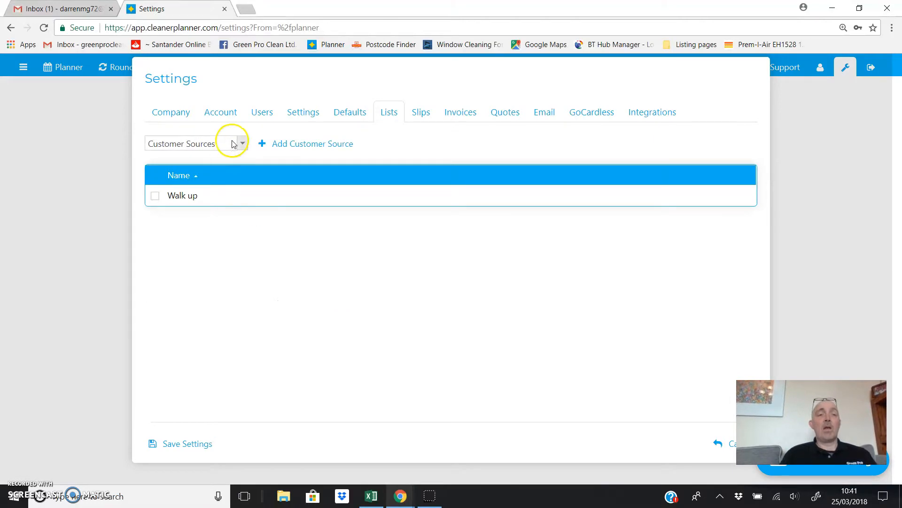
left_click(276, 143)
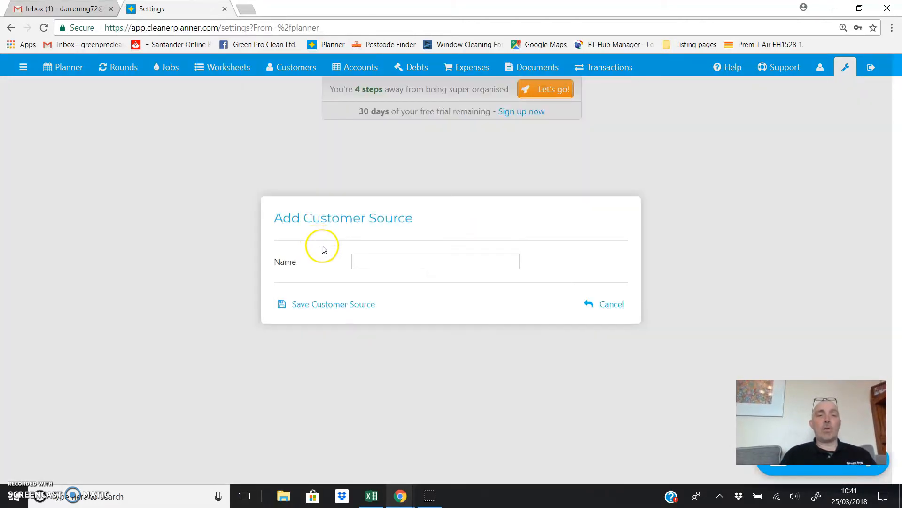
left_click(374, 265)
type("Ref")
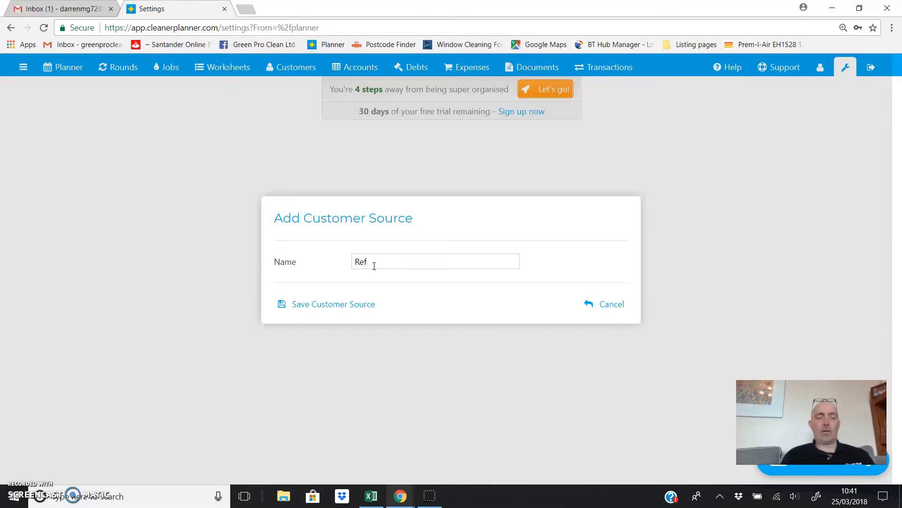
type("feral er")
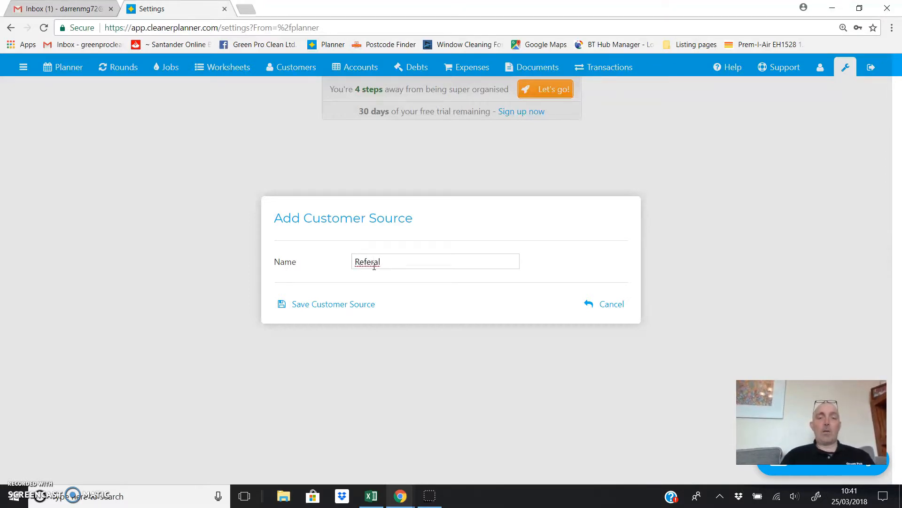
right_click(374, 266)
left_click(383, 278)
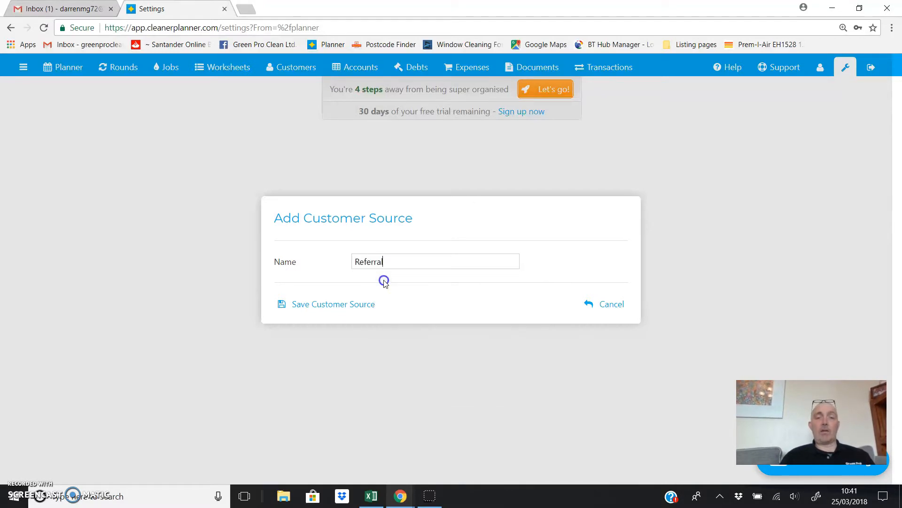
left_click(301, 309)
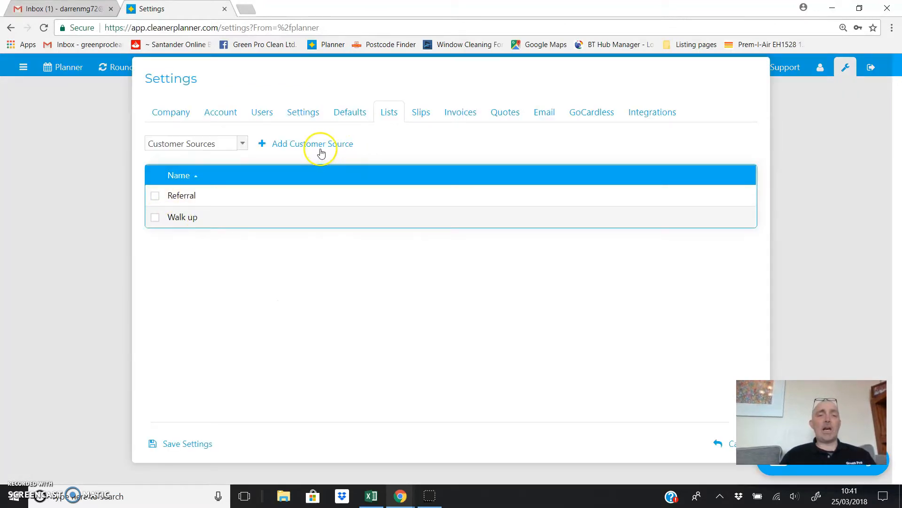
- Add Web enquiry and Facebook as customer sources
left_click(321, 151)
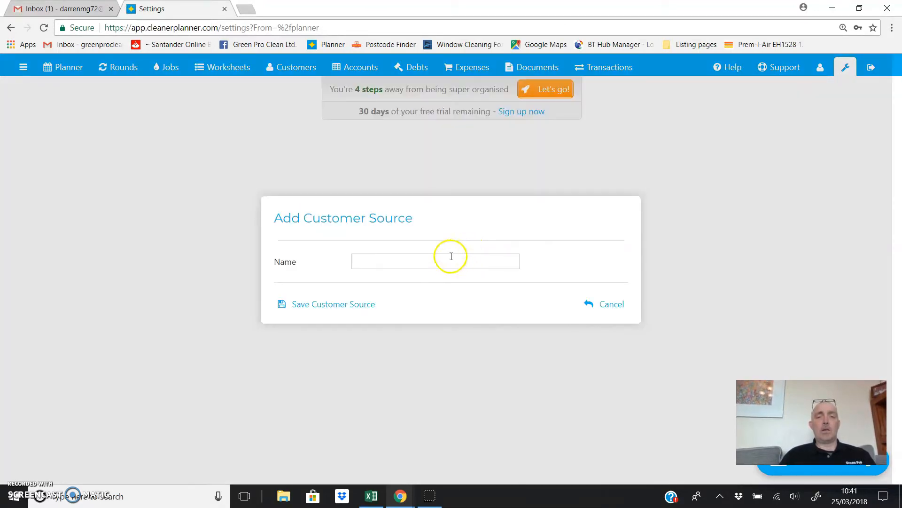
left_click(451, 256)
type("Web enquirey")
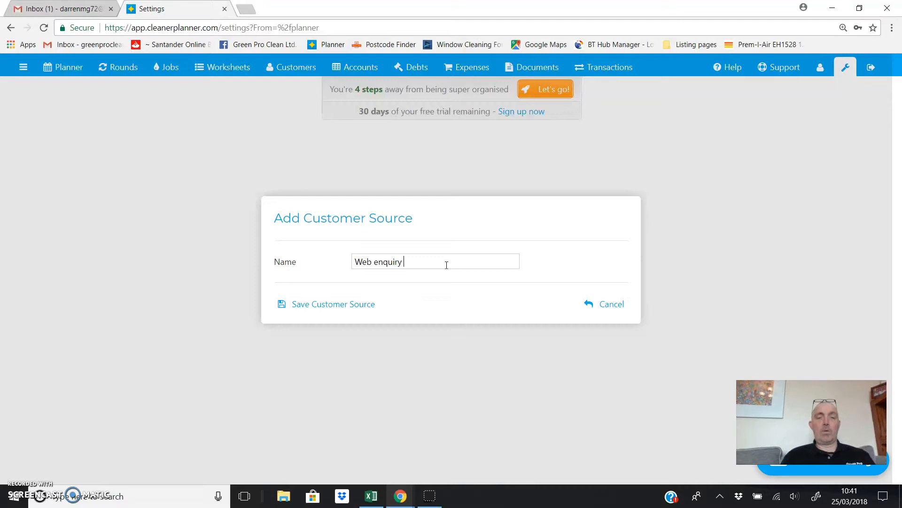
left_click(332, 302)
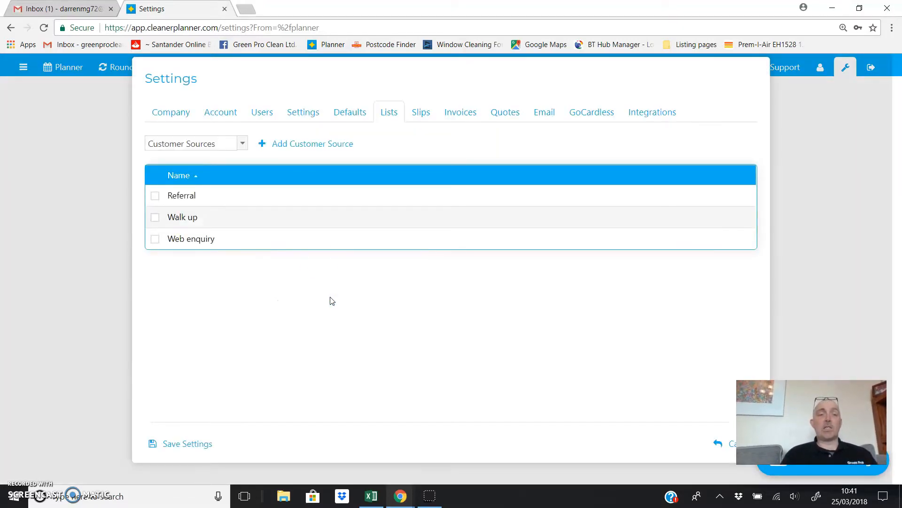
left_click(284, 142)
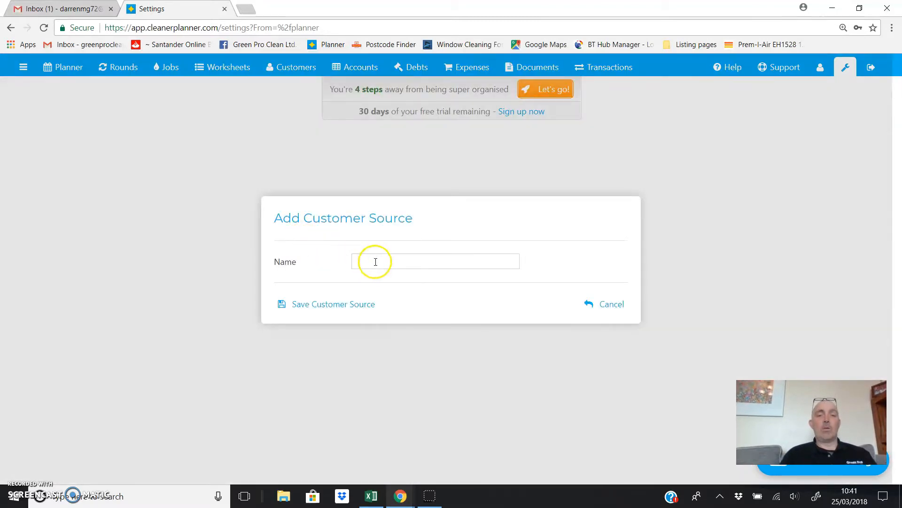
left_click(376, 262)
type("Facebook")
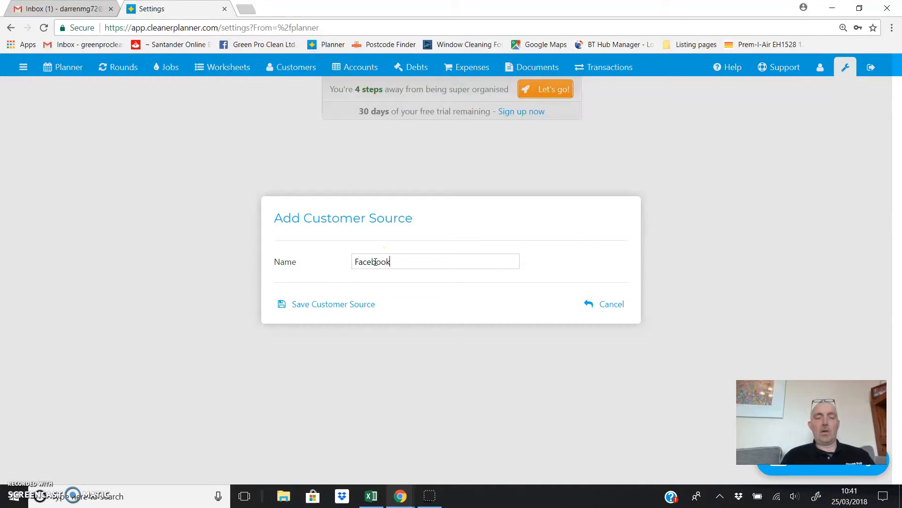
left_click(309, 303)
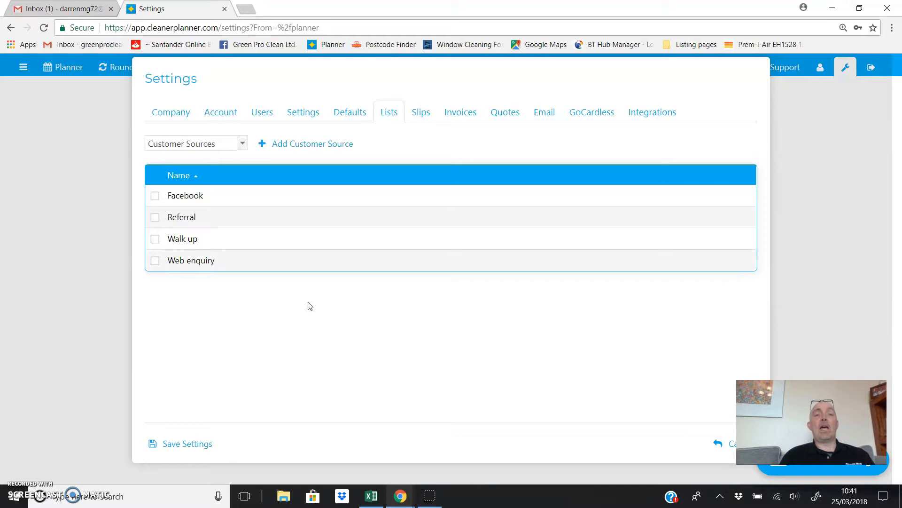
left_click(241, 144)
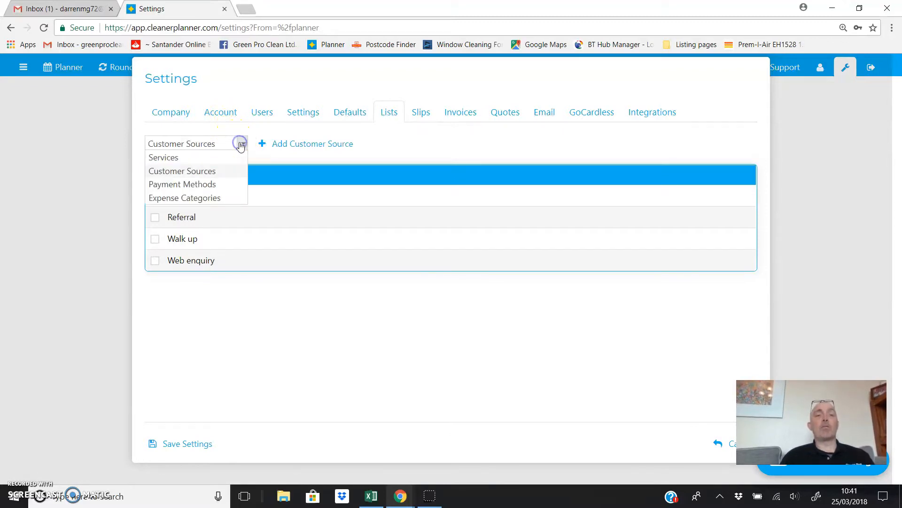
- Switch to the Payment Methods list and add GoCardless and Card Payment
left_click(218, 186)
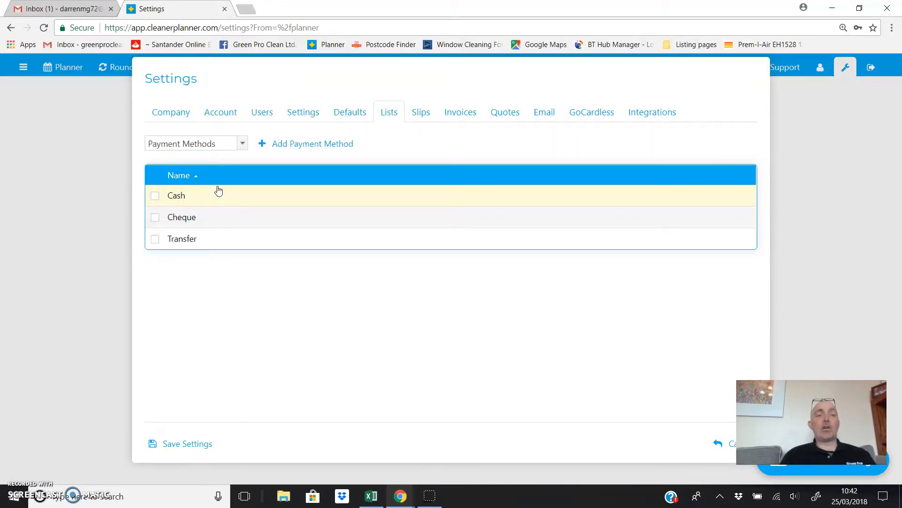
left_click(277, 144)
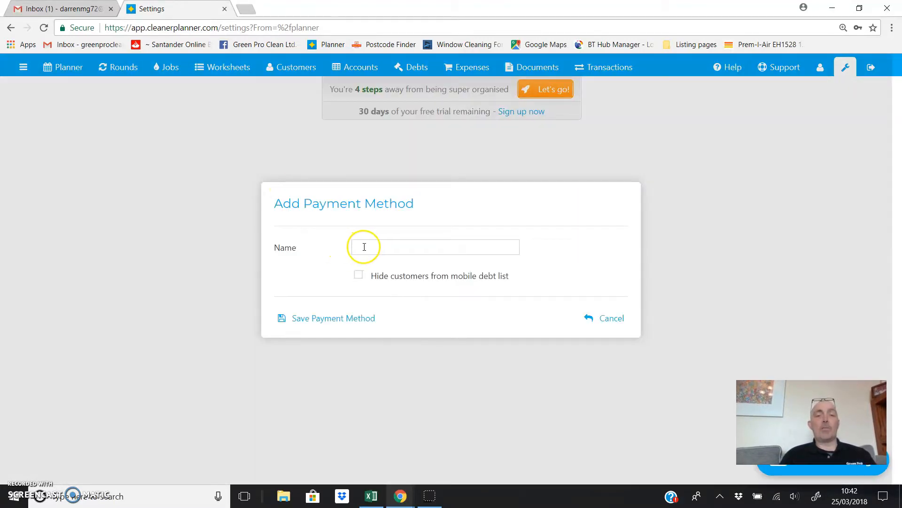
left_click(364, 247)
type("Go")
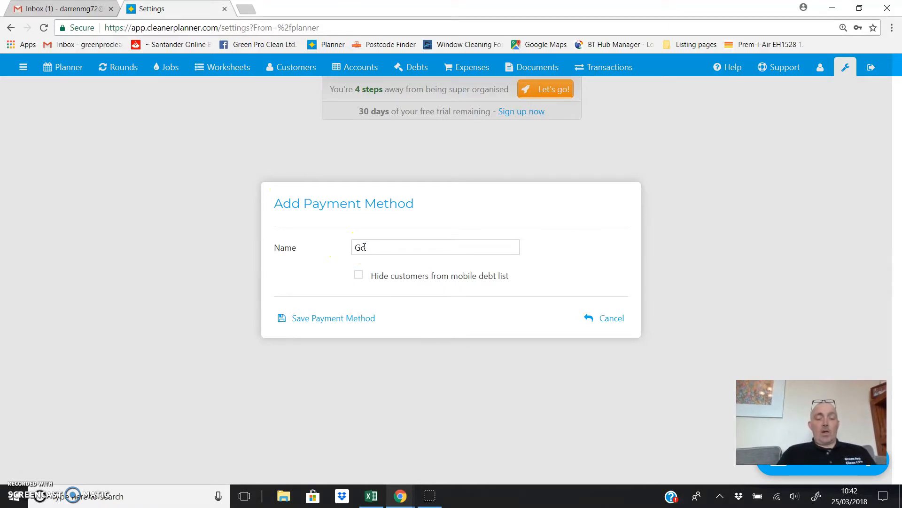
type("Cardles")
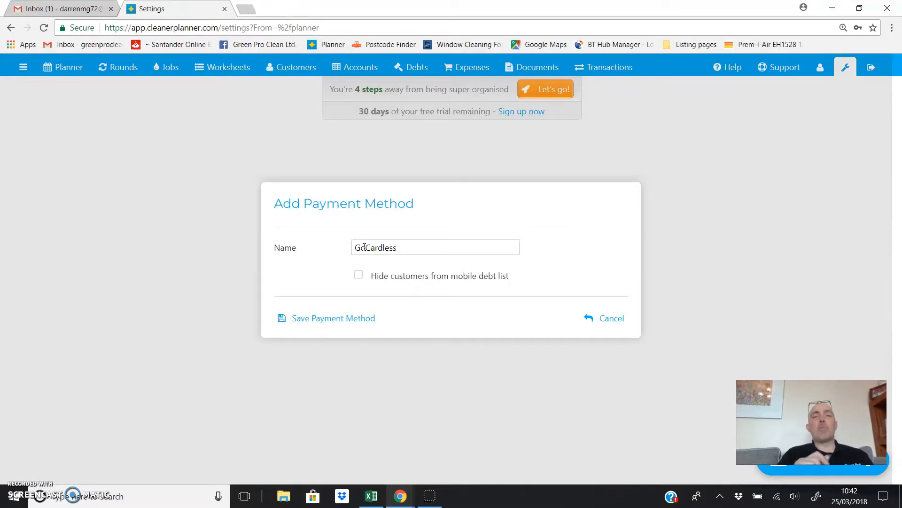
type("s")
left_click(311, 323)
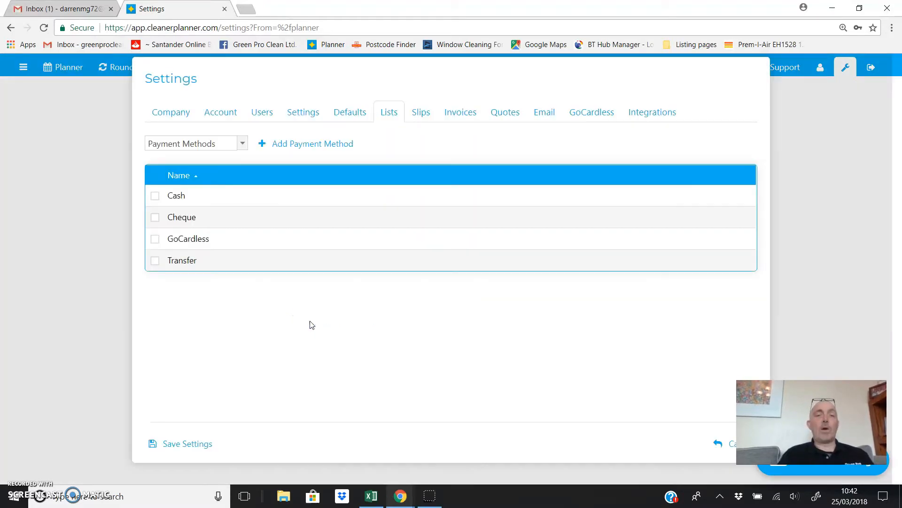
left_click(286, 147)
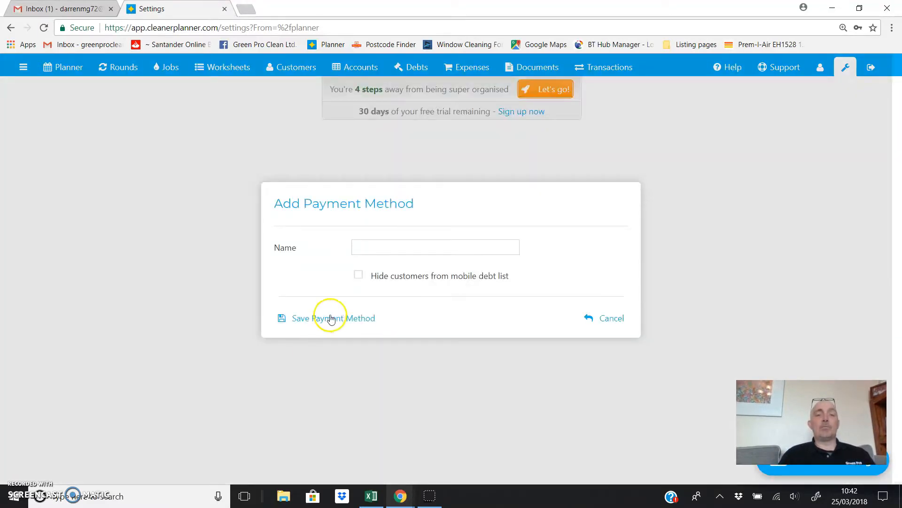
left_click(368, 245)
type("Car")
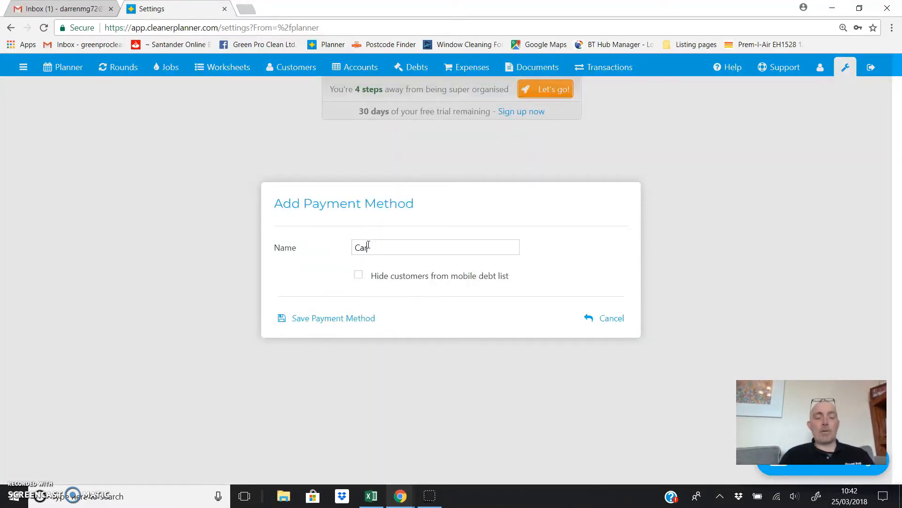
type("d Payment")
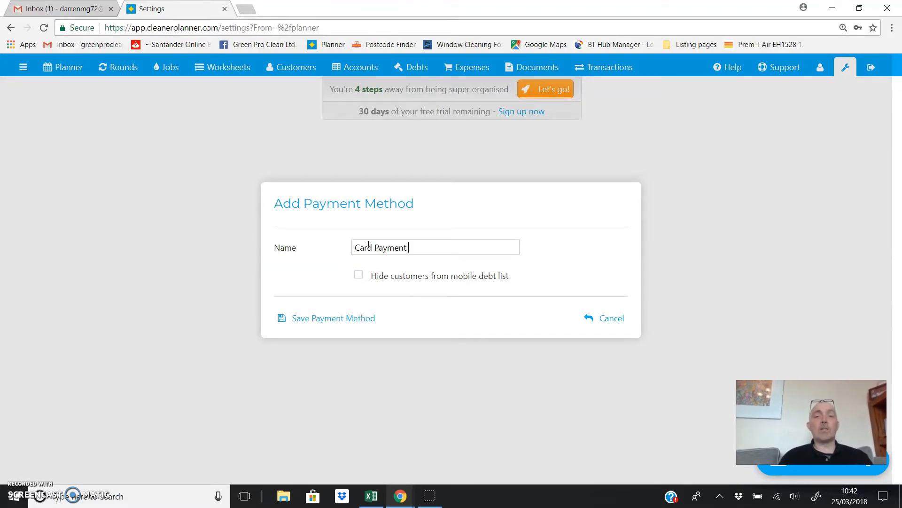
left_click(318, 314)
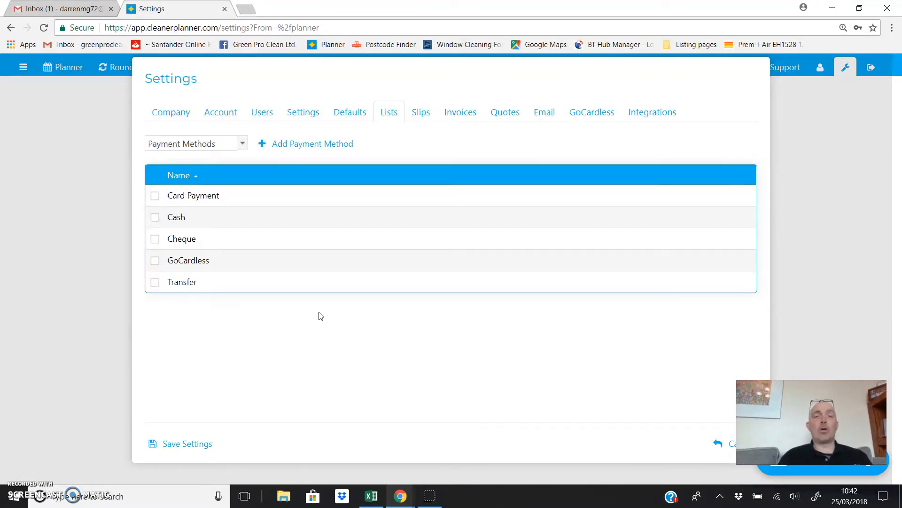
left_click(421, 114)
left_click(390, 113)
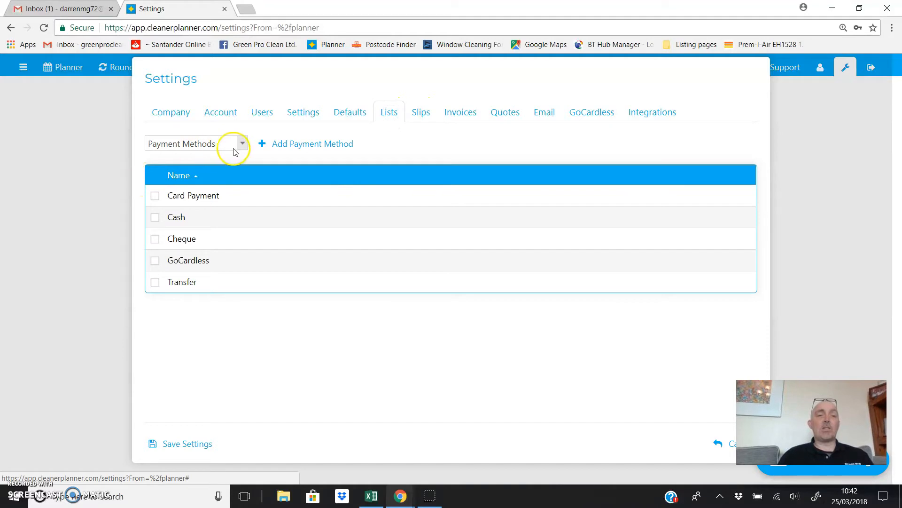
left_click(238, 147)
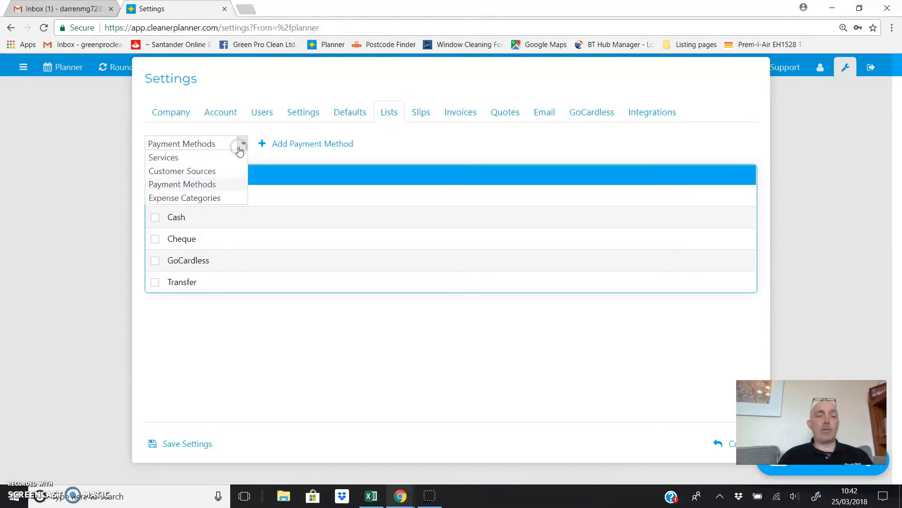
- Switch to the Expense Categories list and add Fuel and Vehicle
left_click(234, 201)
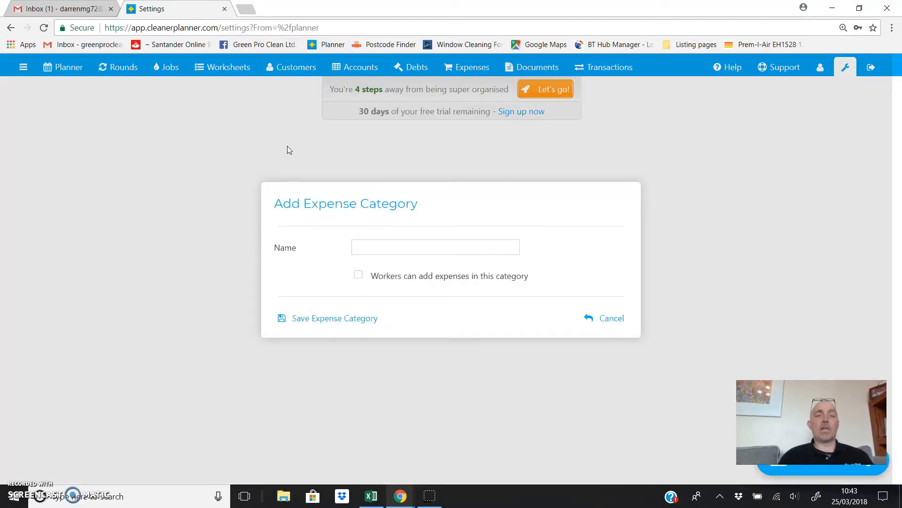
left_click(392, 251)
type("Ve")
key("BackSpace")
key("BackSpace")
type("Fuel")
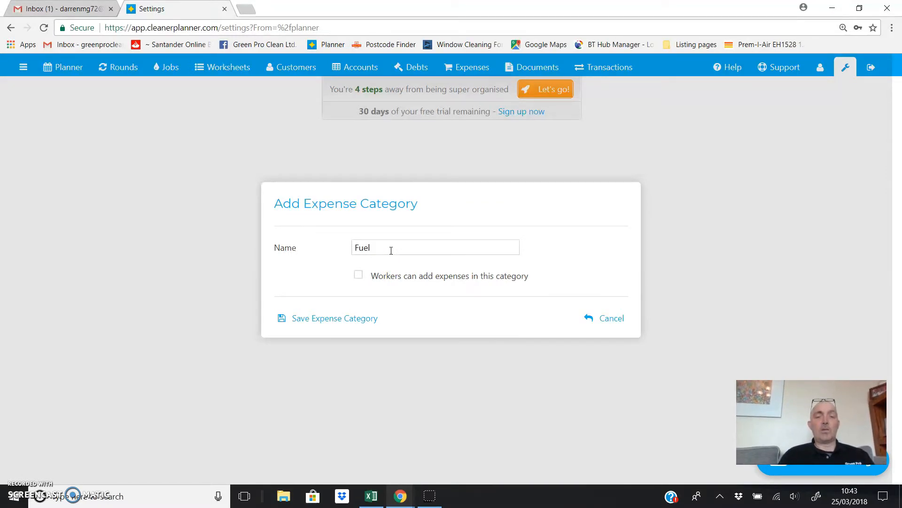
left_click(336, 318)
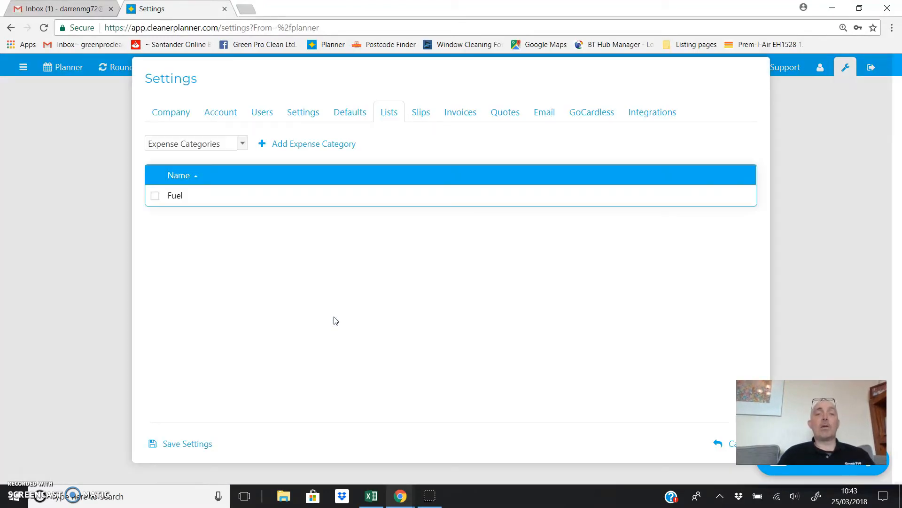
left_click(314, 212)
left_click(281, 149)
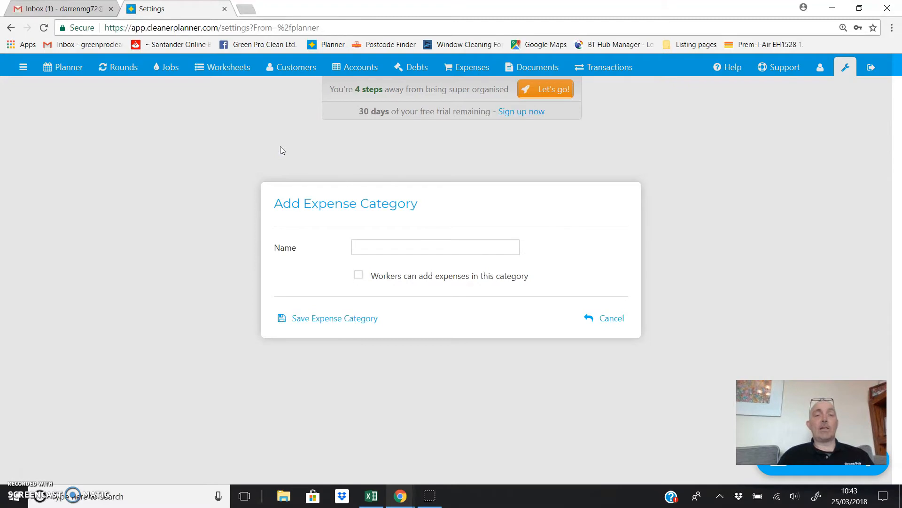
left_click(366, 248)
type("V")
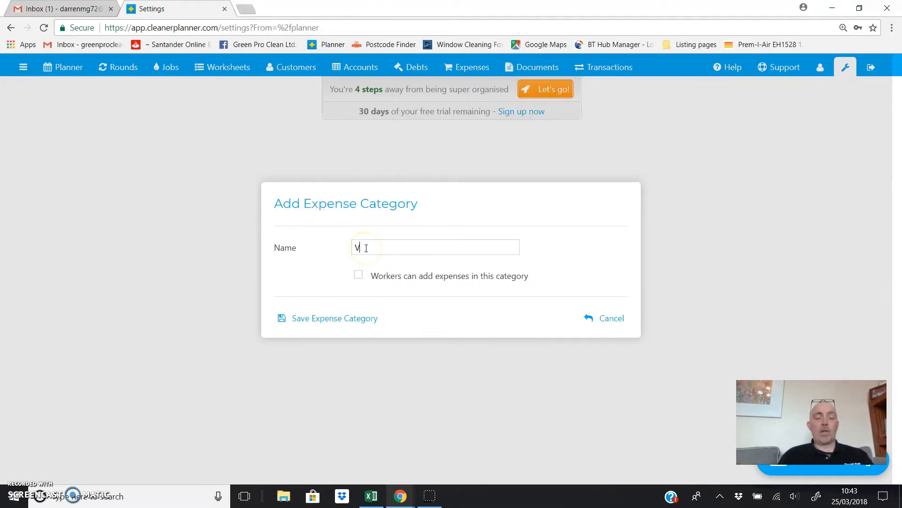
type("ehicle")
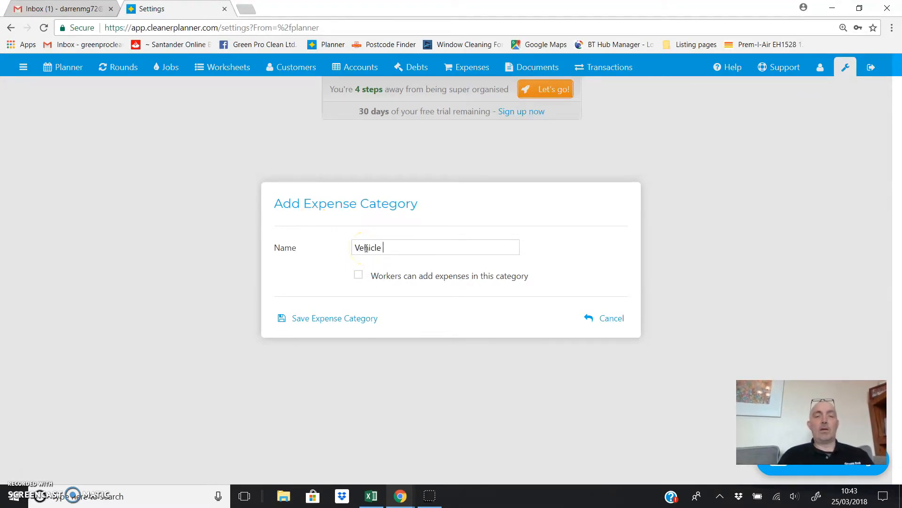
left_click(318, 323)
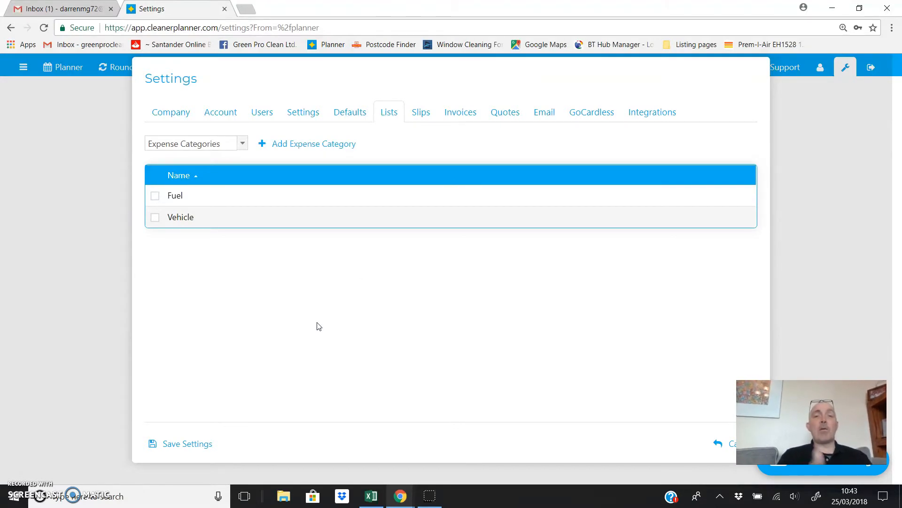
- Add Office and Tools as expense categories
left_click(282, 146)
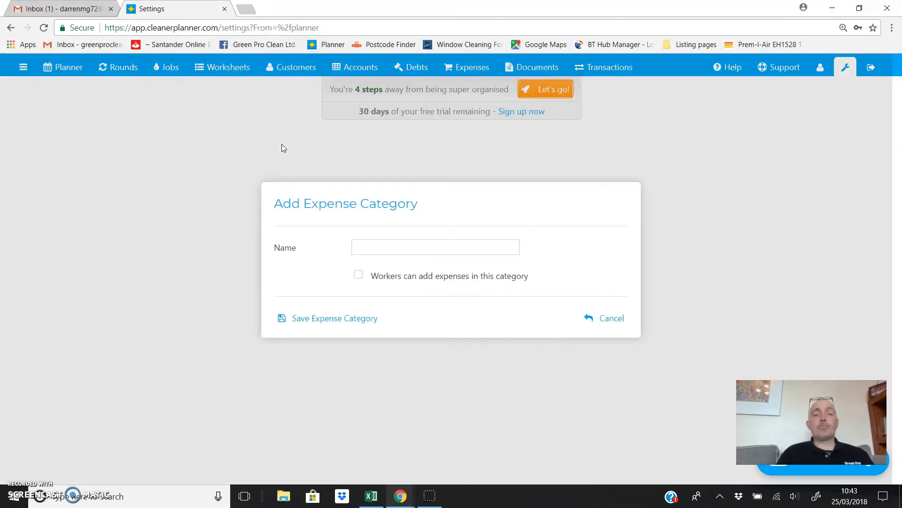
left_click(366, 244)
type("Office")
left_click(326, 311)
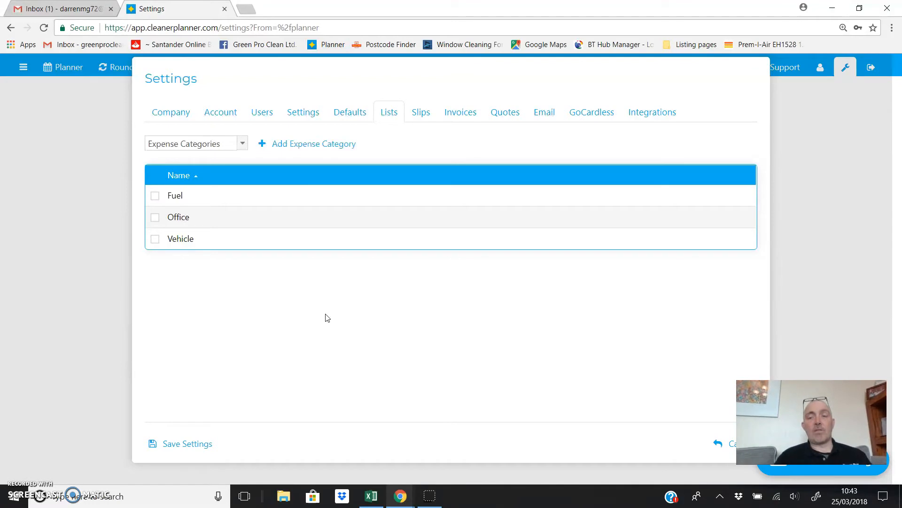
left_click(280, 145)
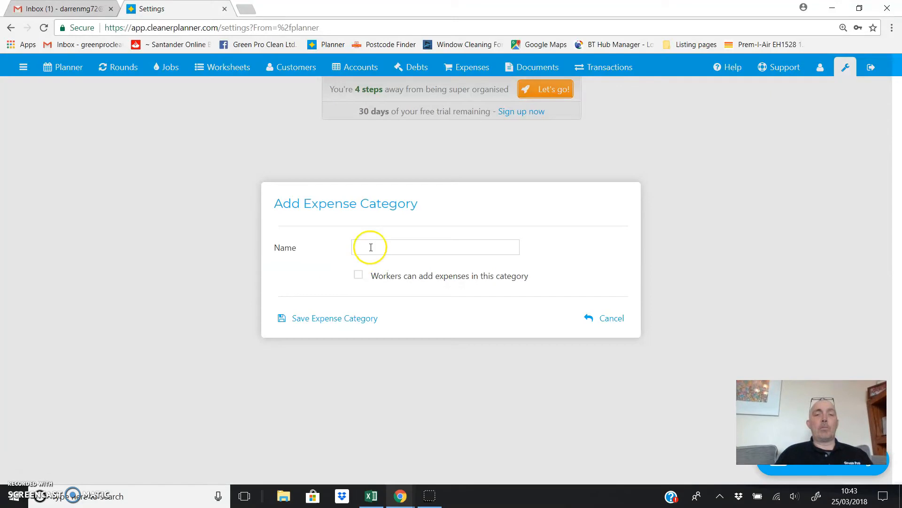
left_click(371, 247)
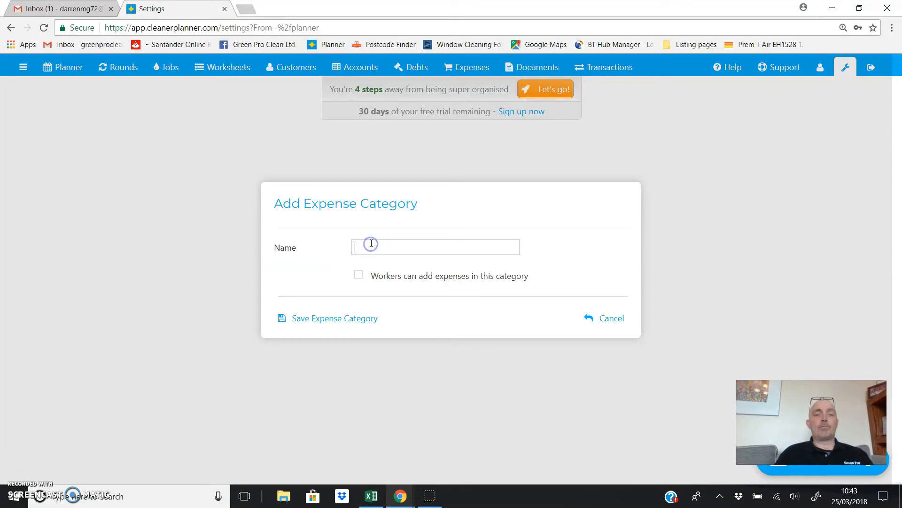
type("Tools")
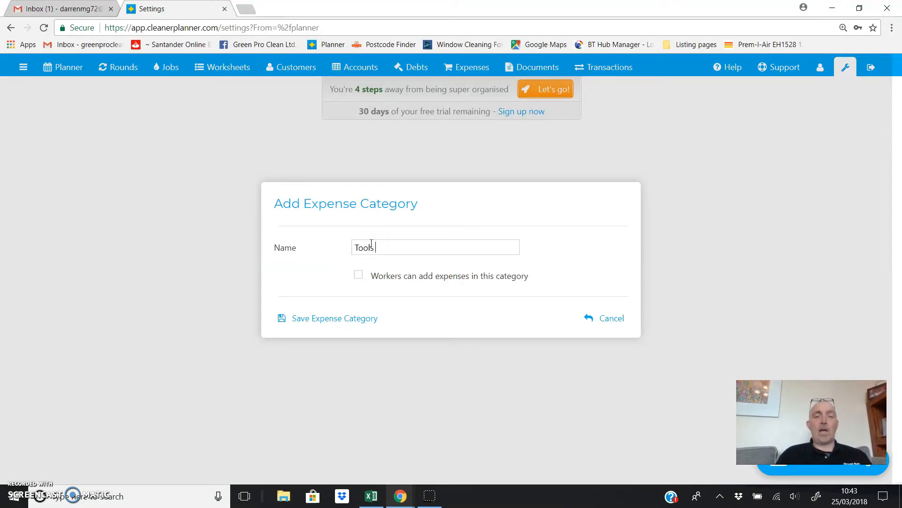
left_click(318, 318)
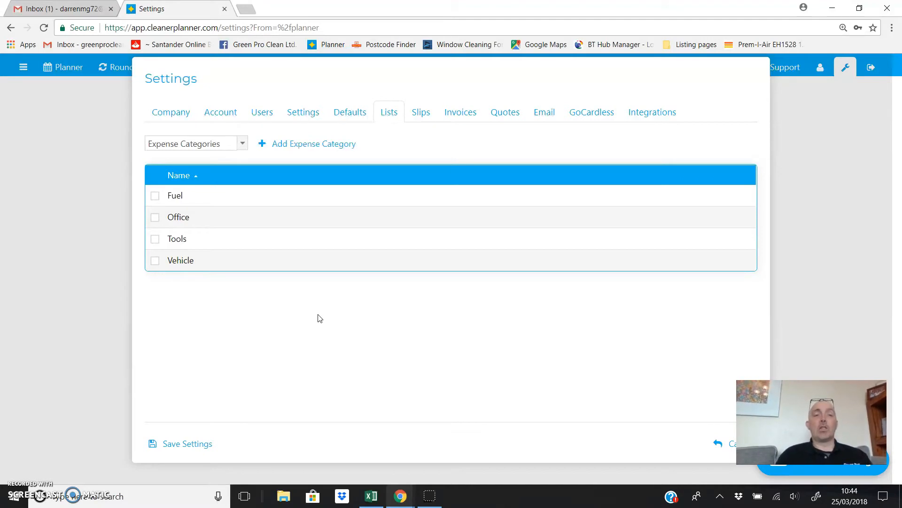
left_click(243, 146)
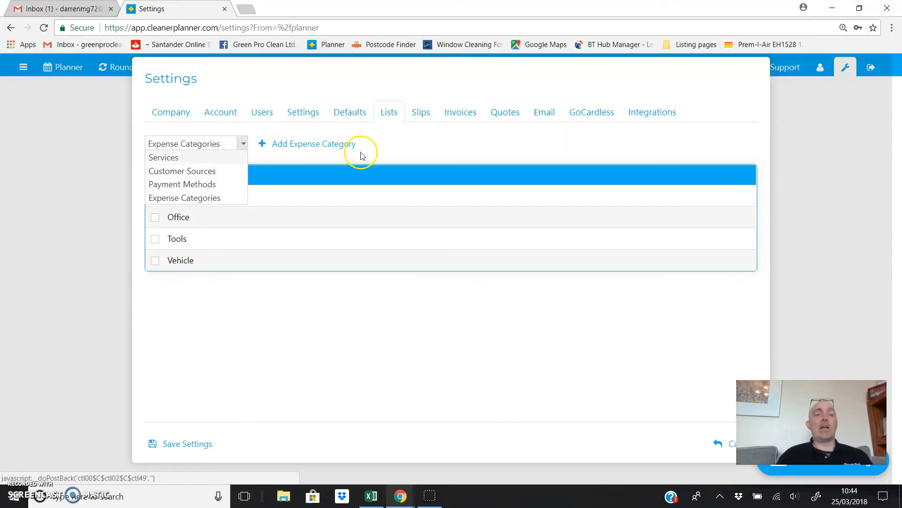
left_click(432, 121)
left_click(425, 116)
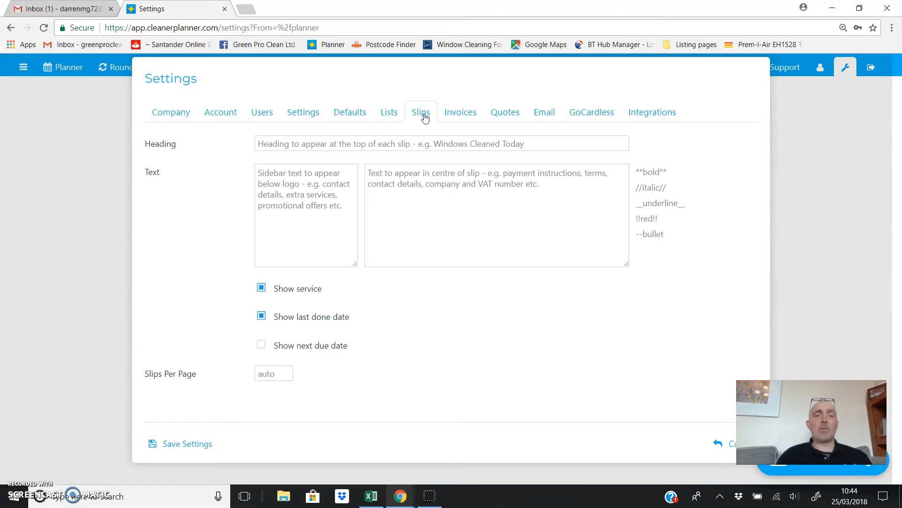
- Inspect the Slips heading and sidebar text and the Invoices footer, leaving them unchanged
left_click(293, 142)
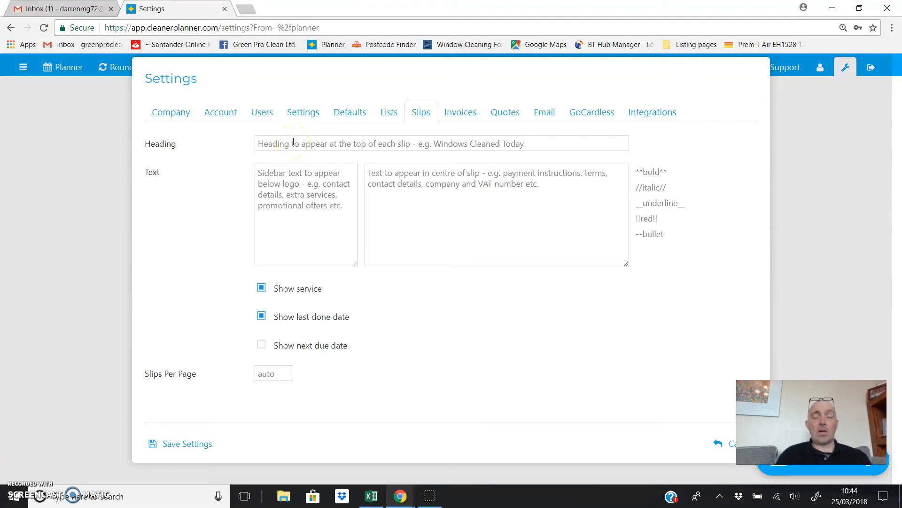
left_click(297, 184)
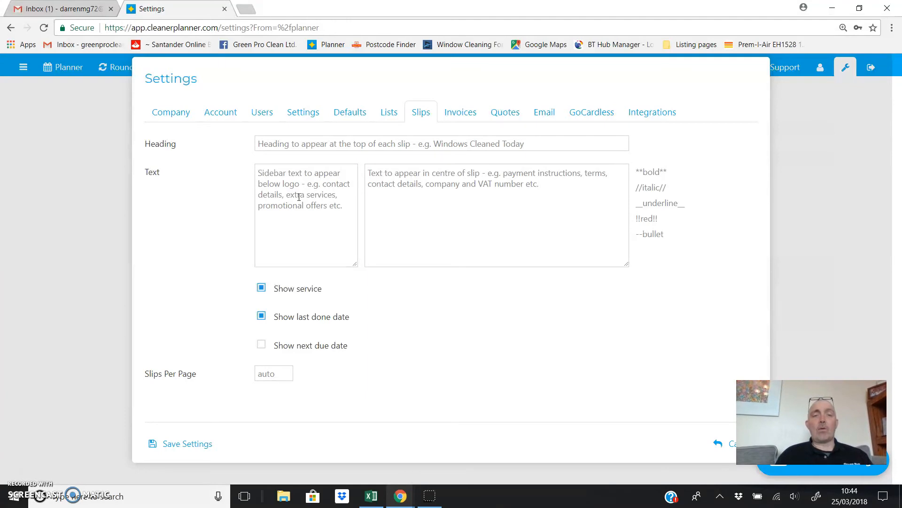
left_click(452, 112)
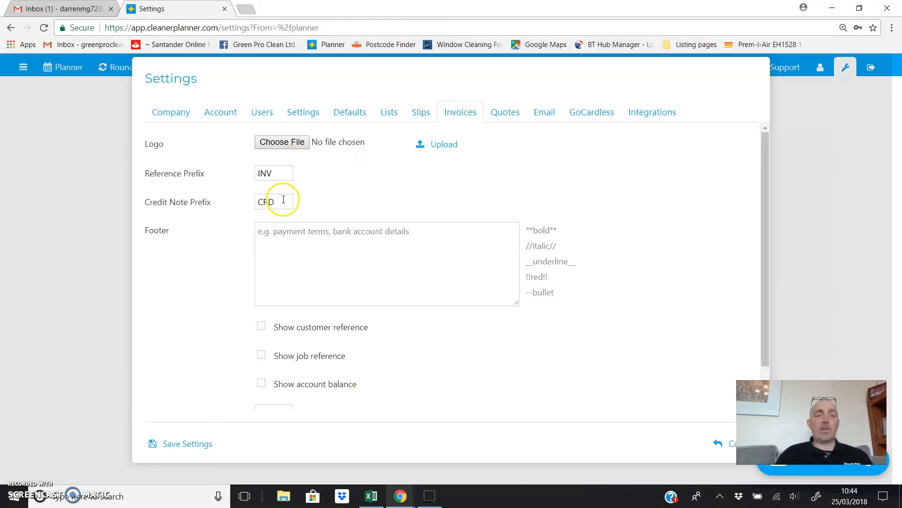
left_click(285, 244)
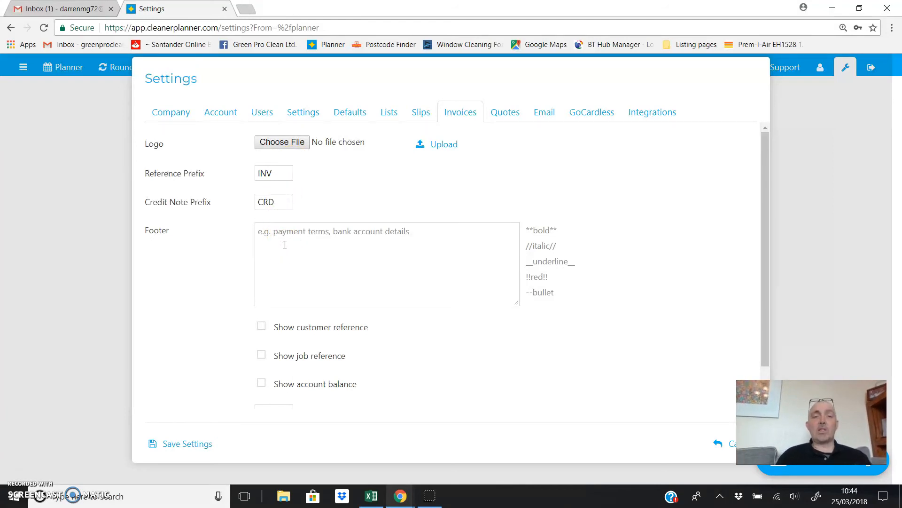
left_click(364, 229)
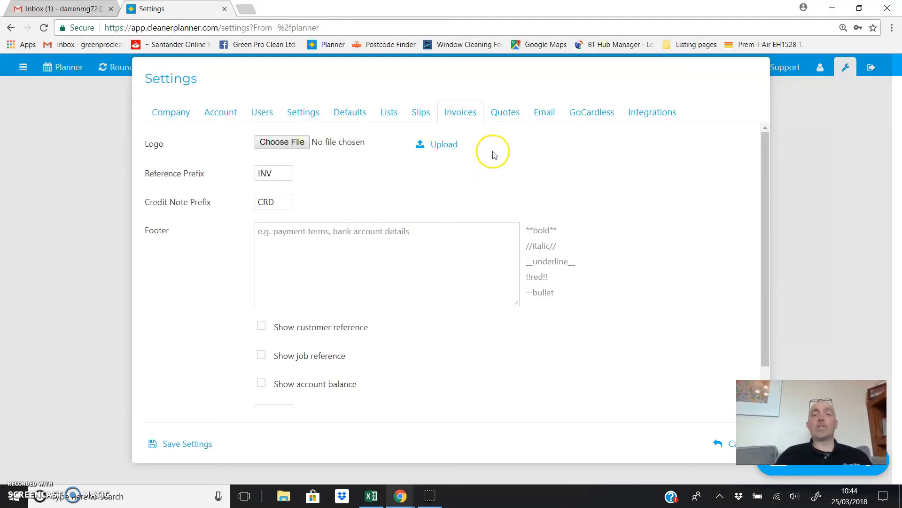
left_click(502, 117)
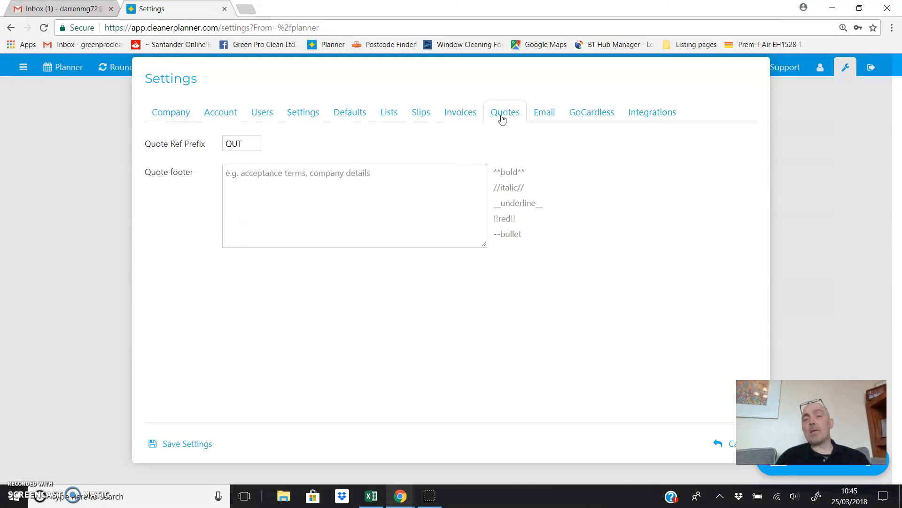
- Look over the Email, GoCardless and Integrations settings, then save all the account settings
left_click(542, 114)
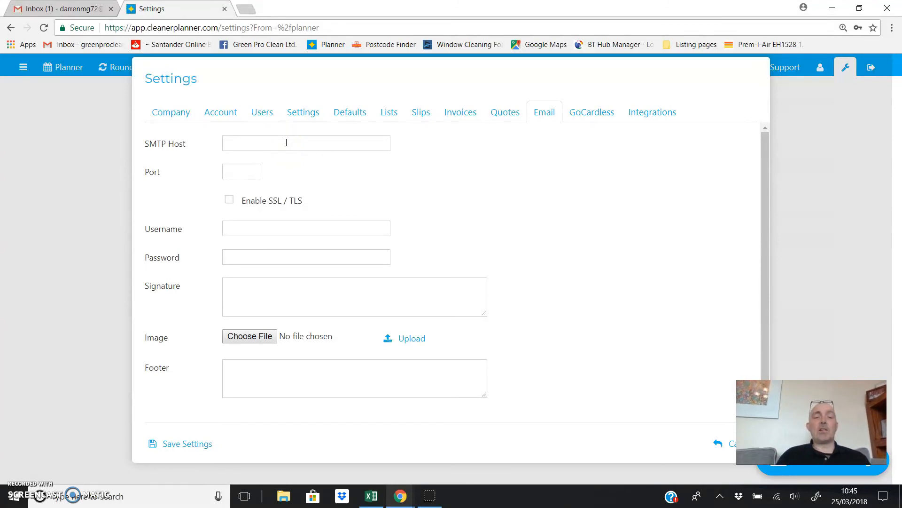
left_click(603, 117)
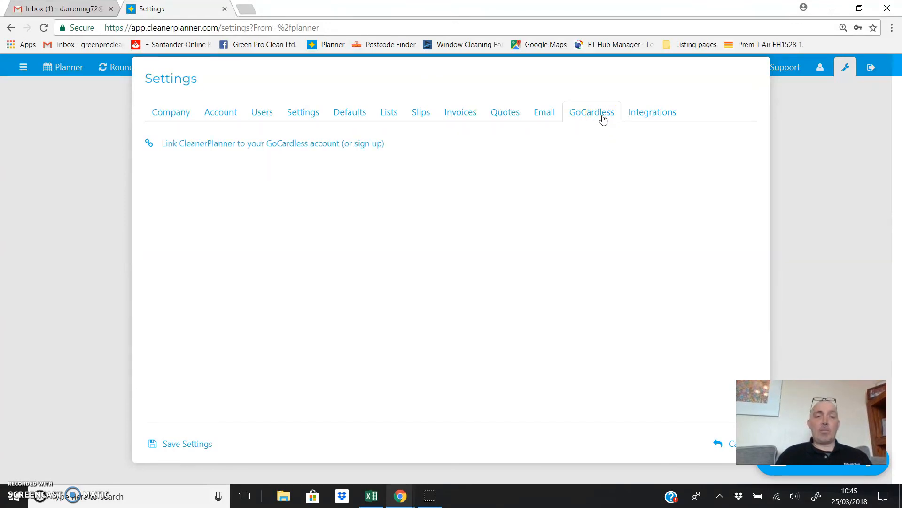
left_click(629, 116)
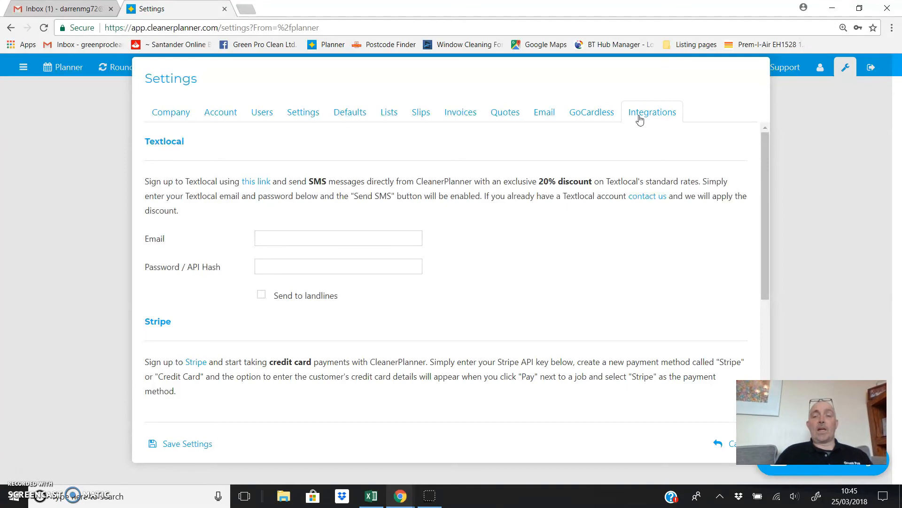
left_click(178, 444)
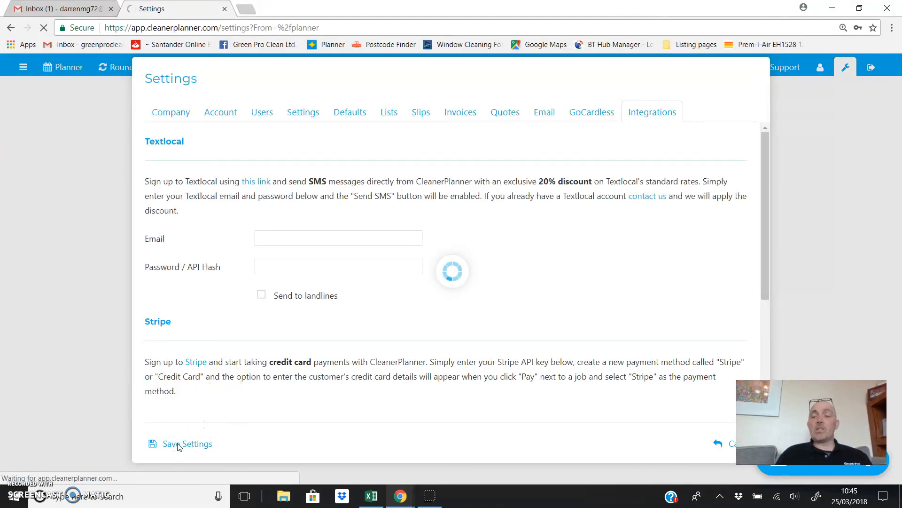